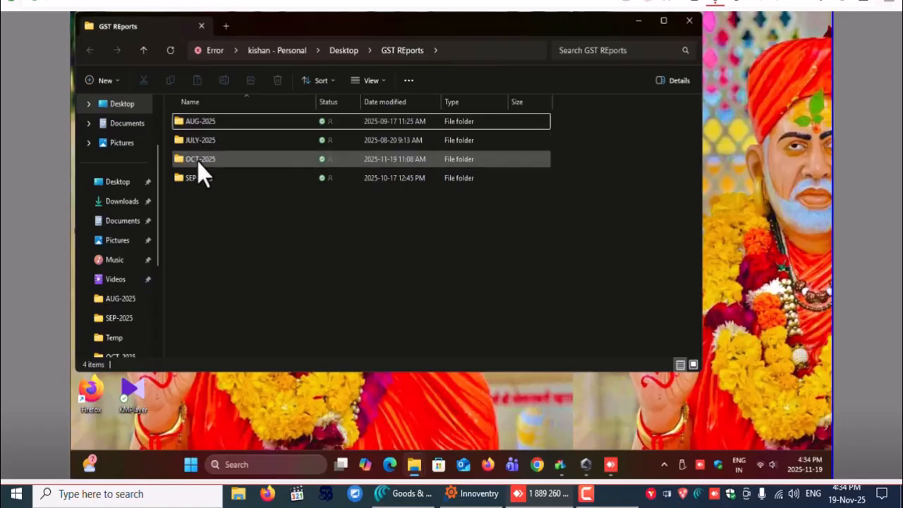
Permanently delete all files in the OCT-2025 folder inside GST REports and close the folder window
double_click(201, 159)
left_click_drag(248, 289, 201, 115)
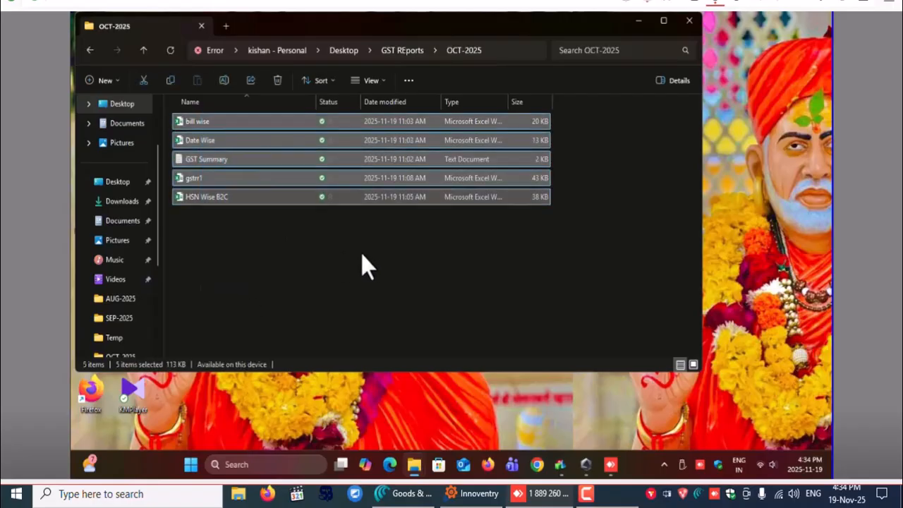
key("shift+Delete")
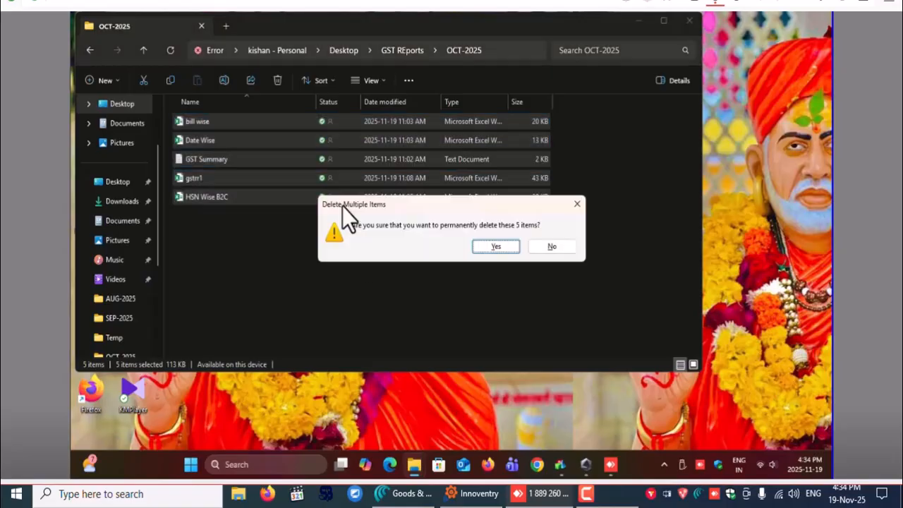
left_click(494, 248)
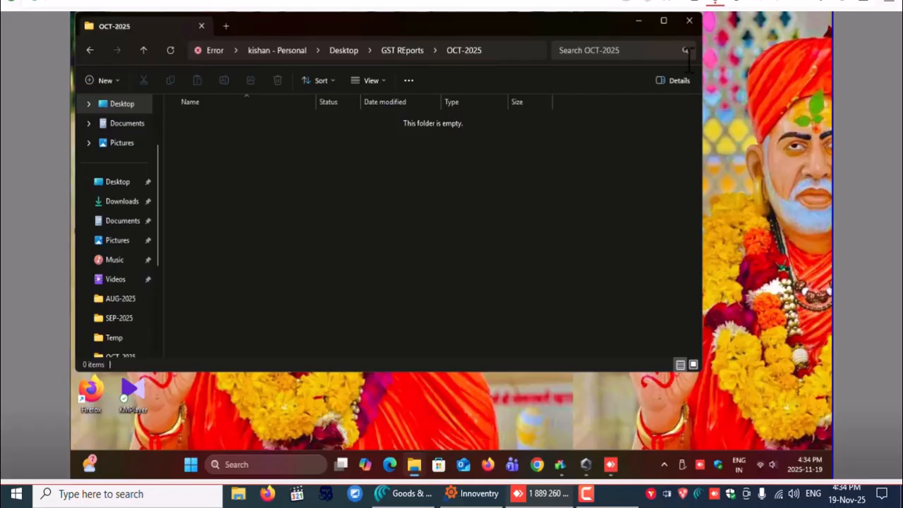
left_click(689, 19)
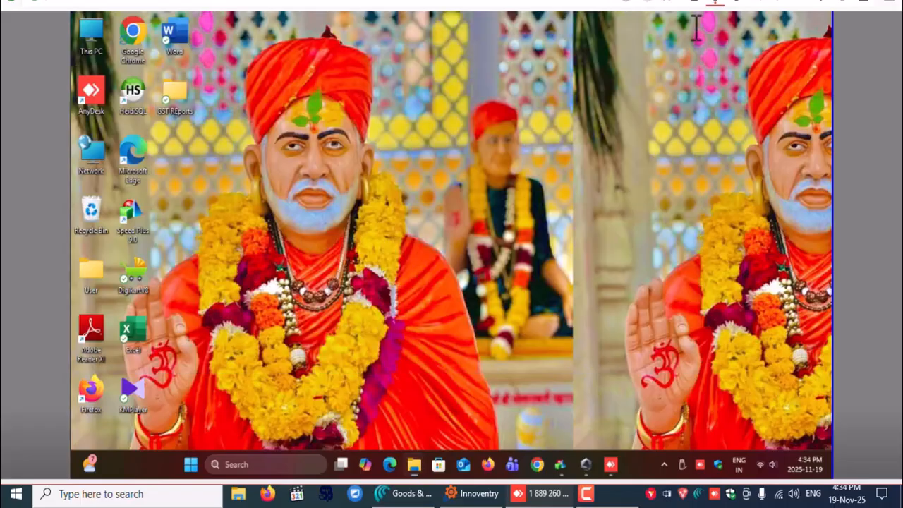
Switch to Speed Plus 9.0 in English and log in to the PADMAVATHI ENTERPRISES company
right_click(489, 233)
left_click(488, 238)
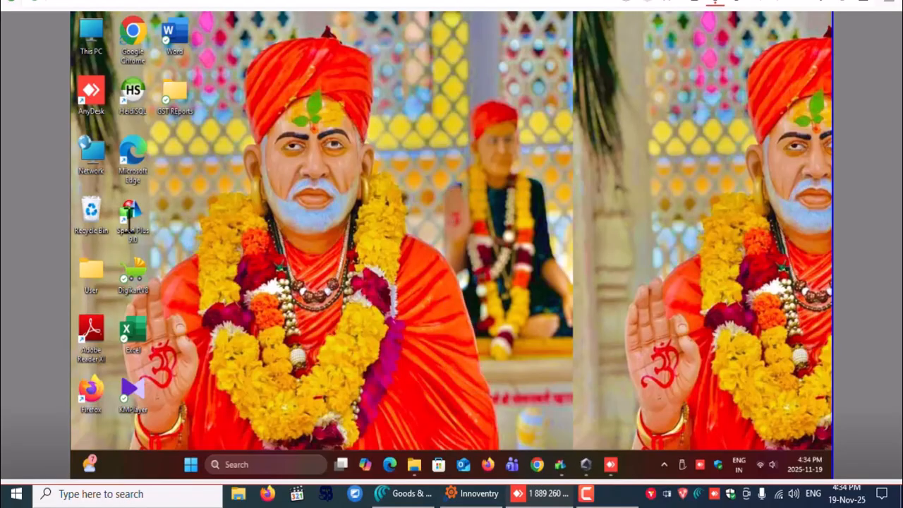
double_click(129, 215)
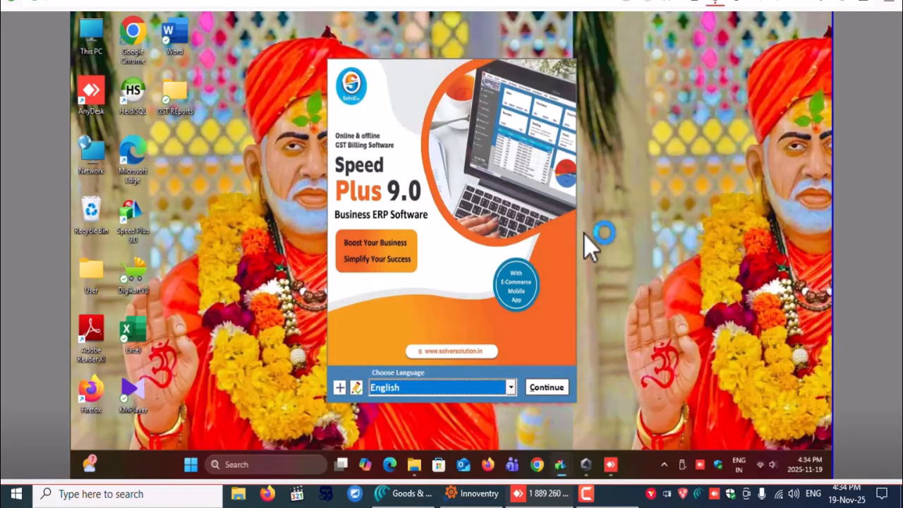
left_click(549, 387)
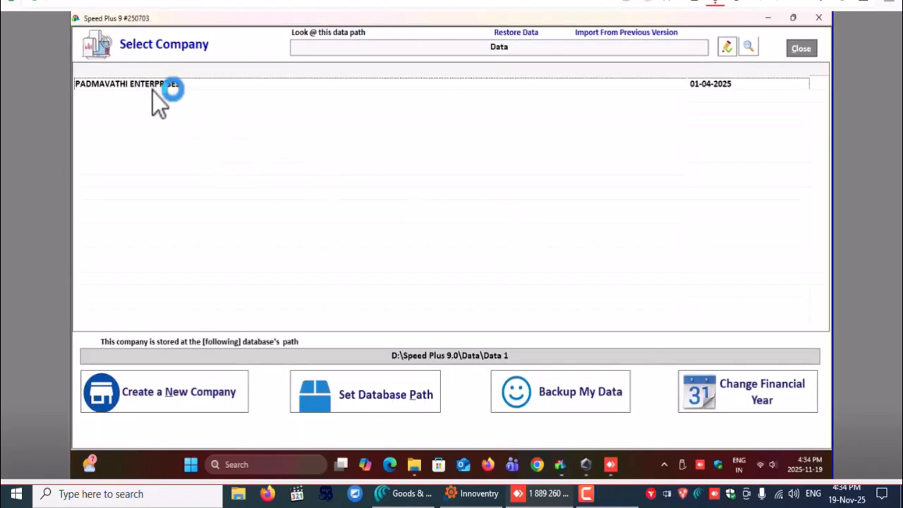
double_click(140, 85)
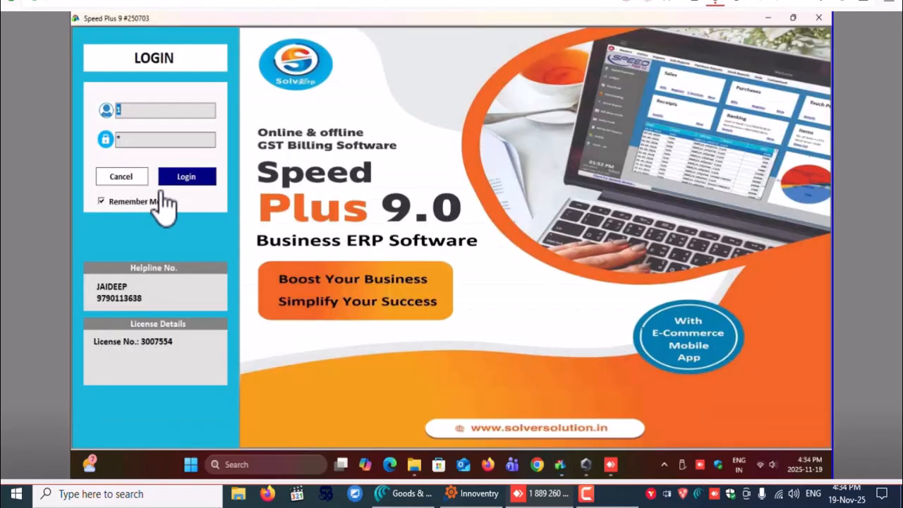
left_click(185, 178)
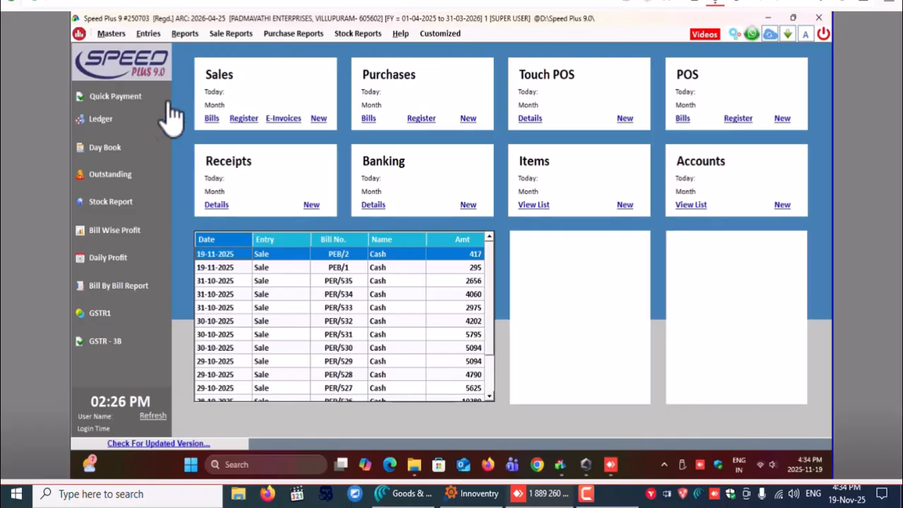
Generate the GSTR-1 Excel workbook for e-filing for the period 01-10-2025 to 31-10-2025
left_click(106, 321)
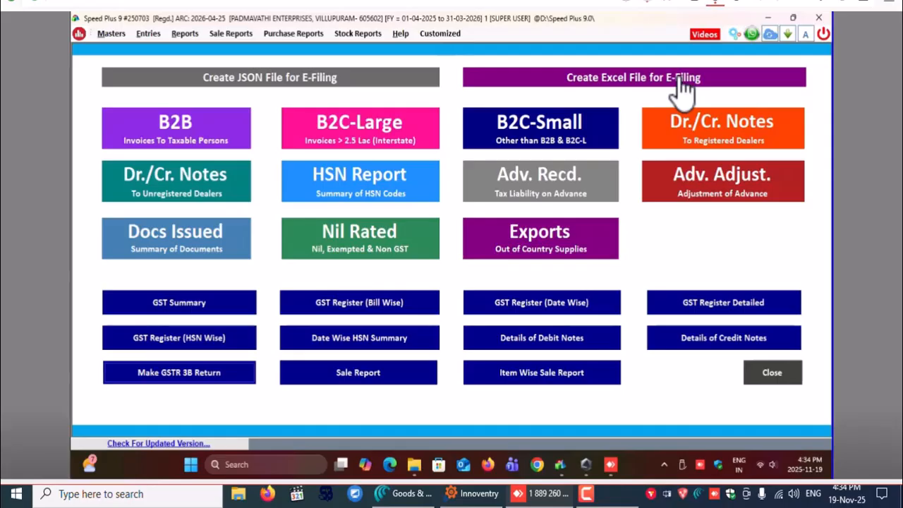
left_click(632, 92)
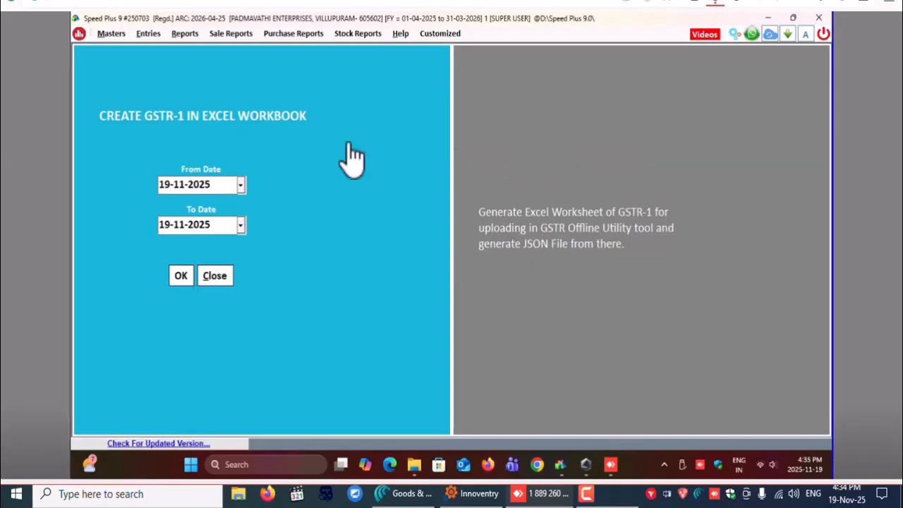
left_click(240, 185)
left_click(169, 207)
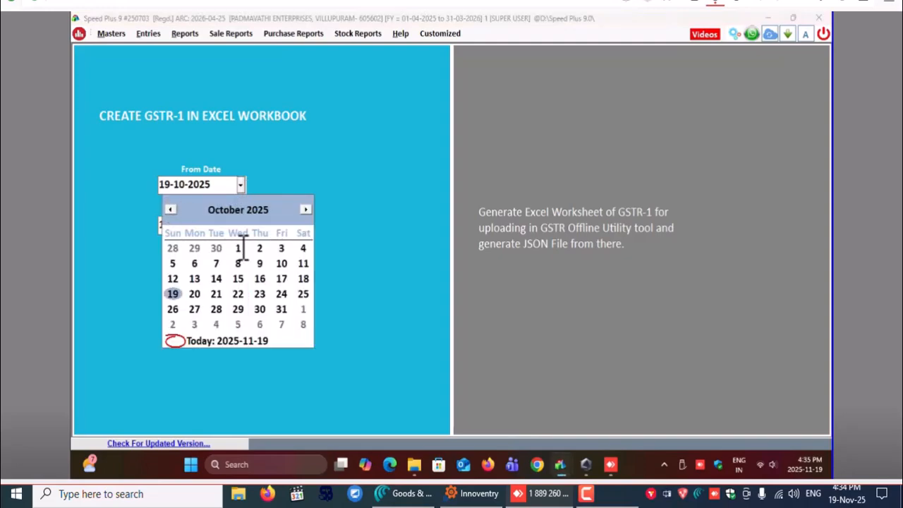
left_click(239, 248)
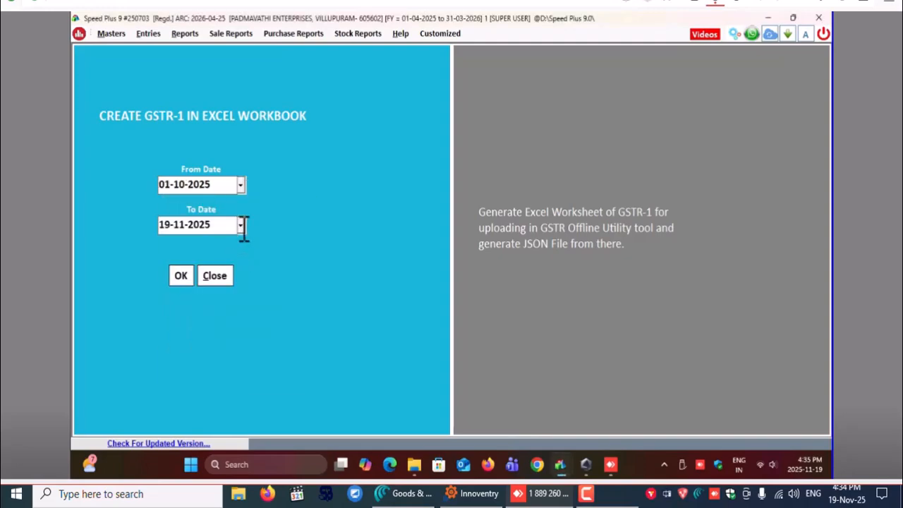
left_click(241, 225)
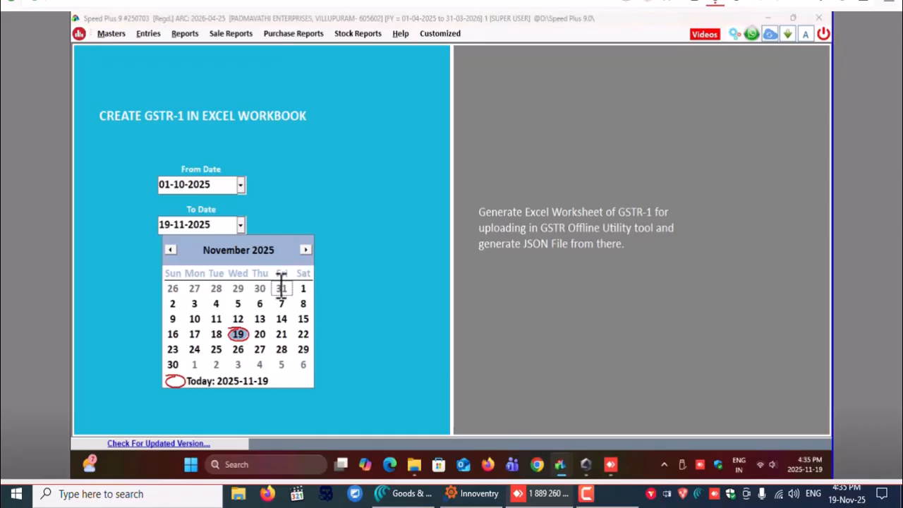
left_click(281, 288)
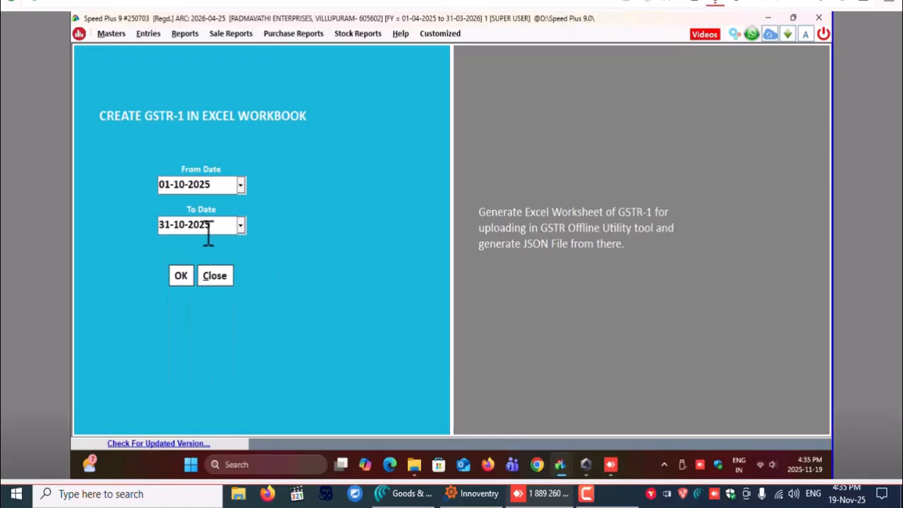
left_click(181, 279)
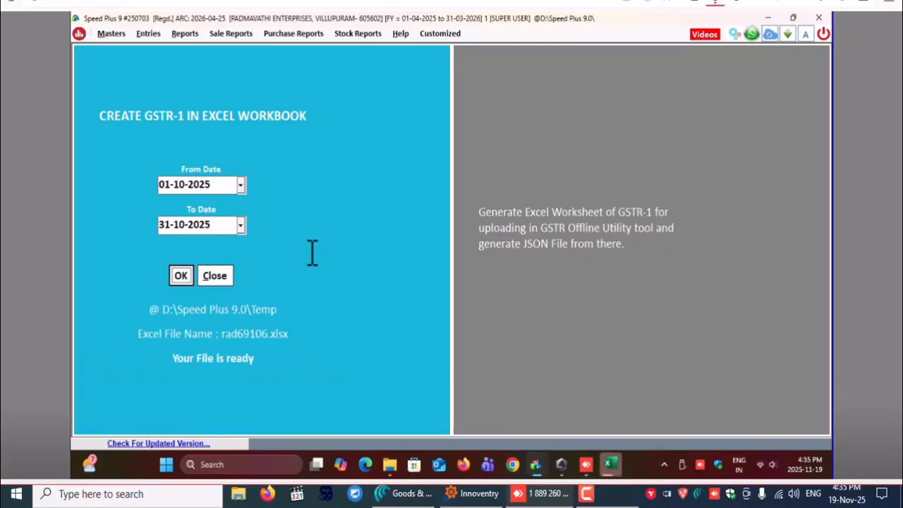
Check the hsn(b2c) sheet of the generated workbook and save the workbook as GSTR1 in the OCT-2025 folder, closing it
left_click(610, 464)
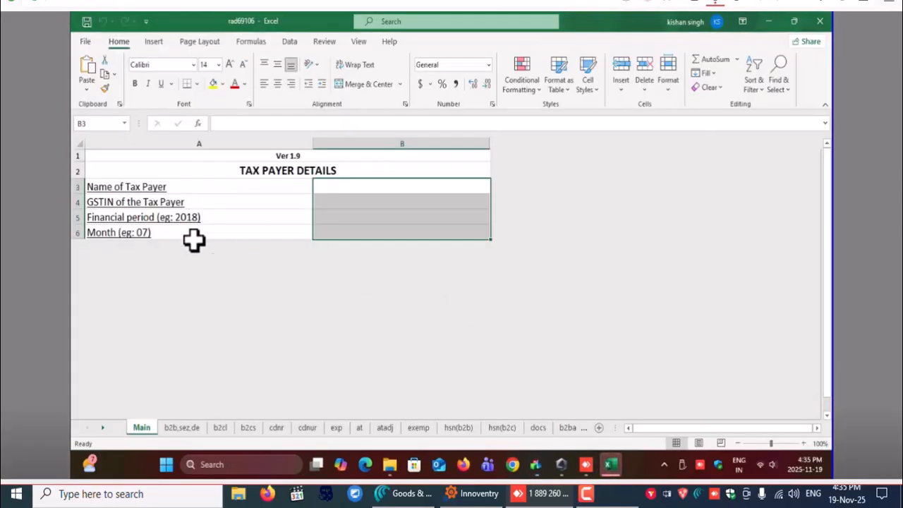
left_click(493, 427)
scroll(455, 263, "down", 2)
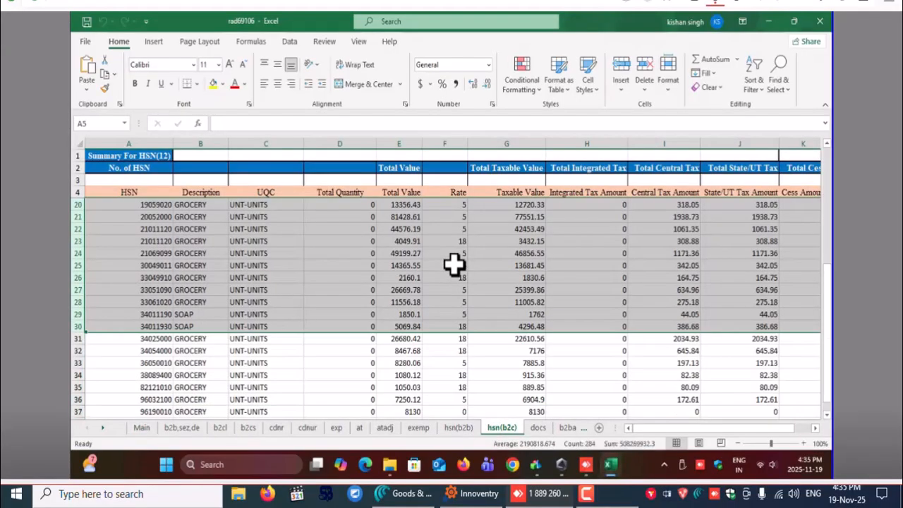
scroll(453, 264, "down", 4)
scroll(454, 264, "up", 8)
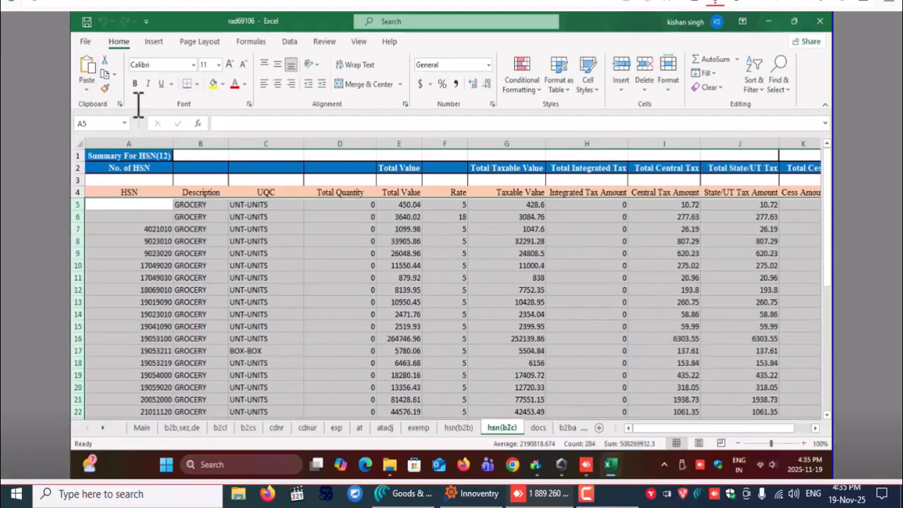
left_click(85, 41)
left_click(105, 205)
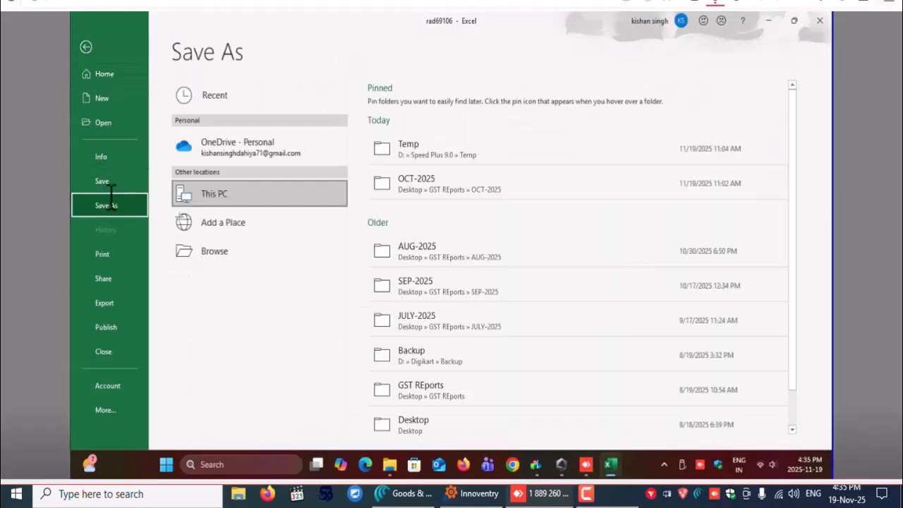
left_click(416, 179)
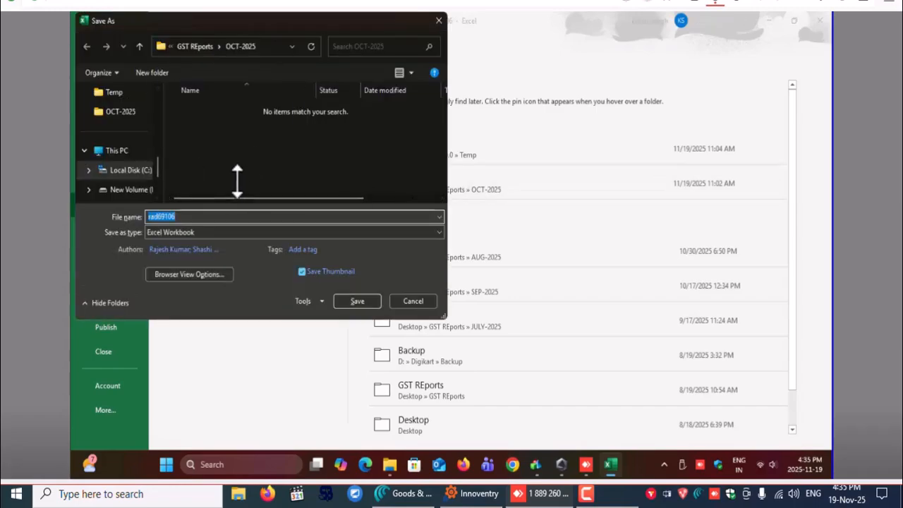
type("GSTR1")
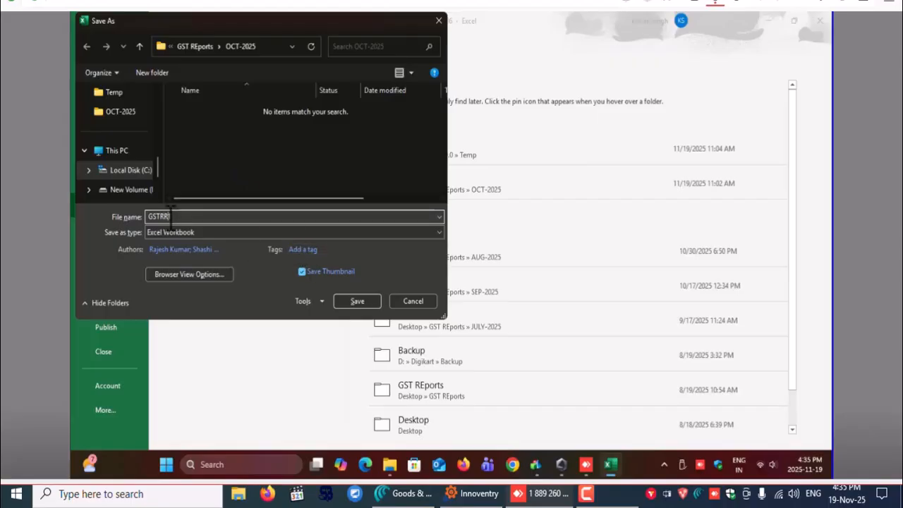
left_click(356, 300)
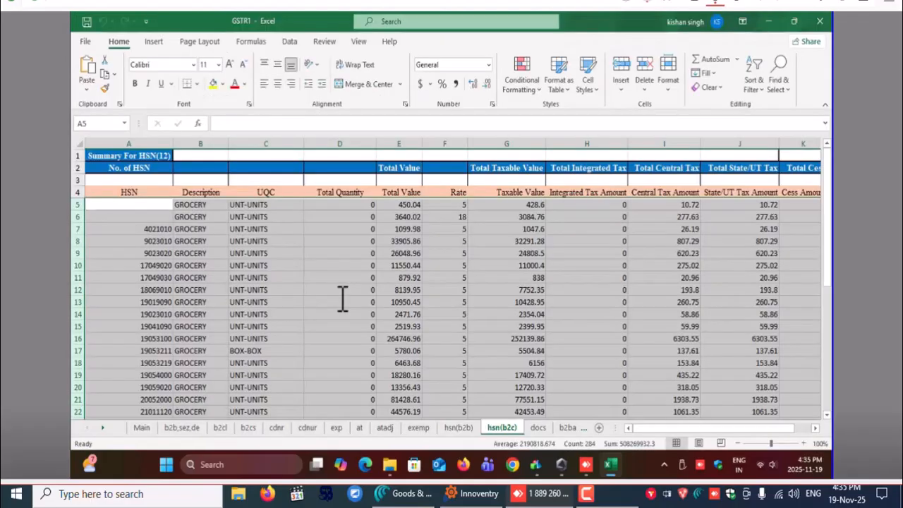
left_click(819, 21)
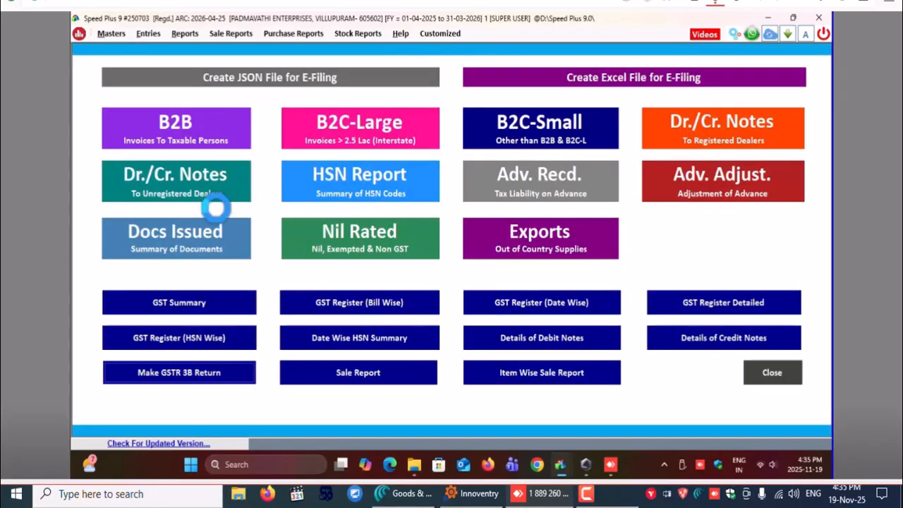
Open the bill-wise GST register and set its period from 01-10-2025 to 31-10-2025
left_click(366, 304)
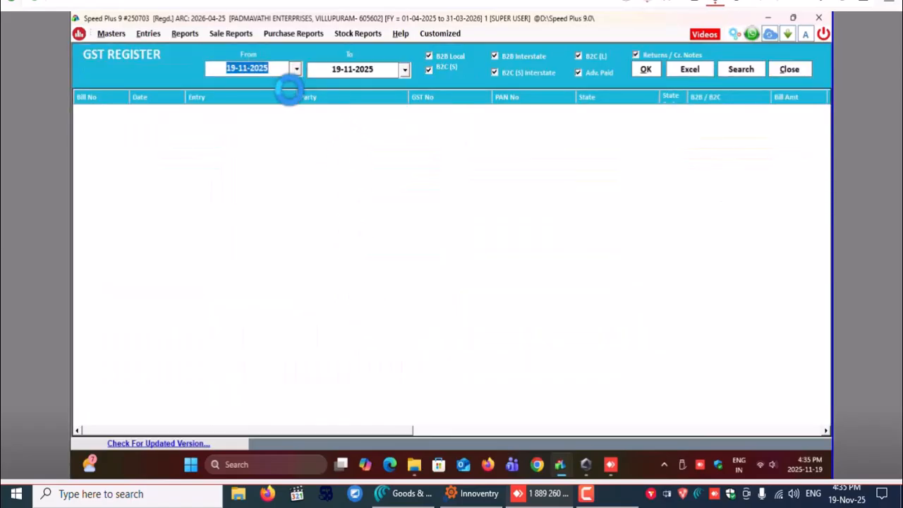
left_click(296, 69)
left_click(216, 91)
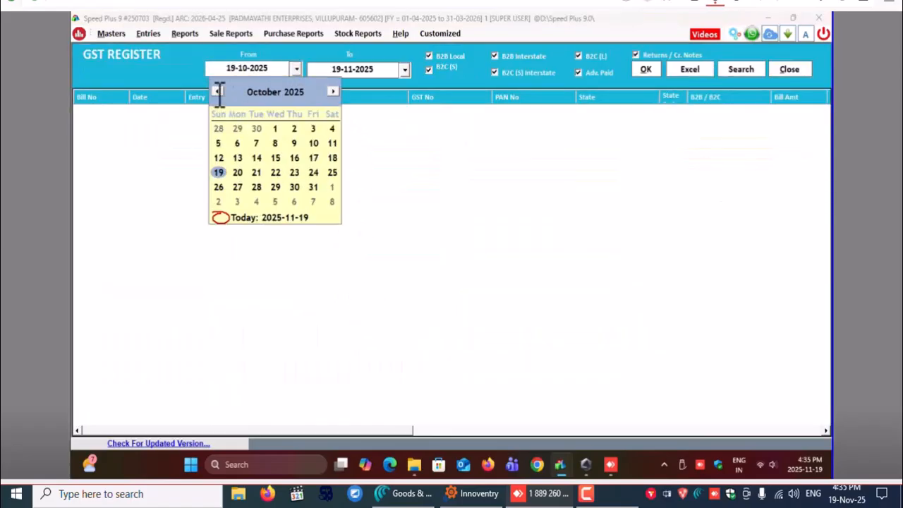
left_click(275, 128)
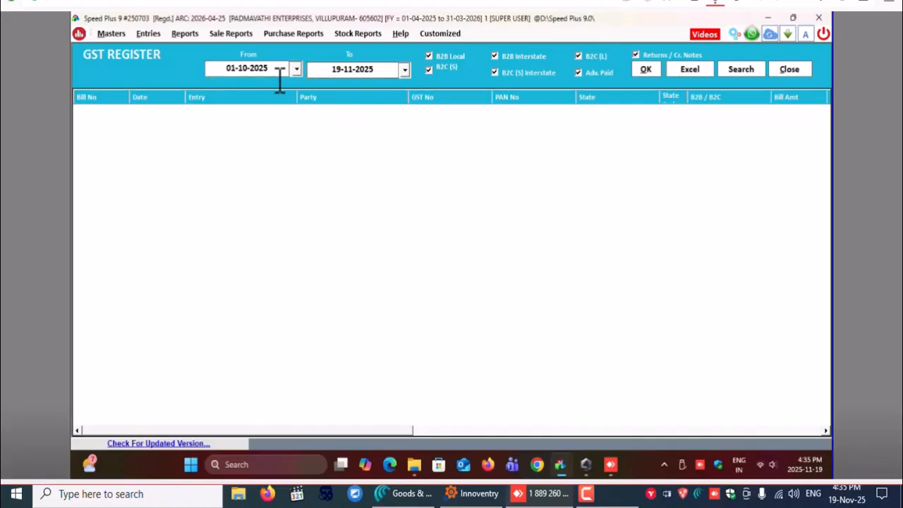
left_click(405, 69)
left_click(413, 129)
Exclude B2B Local and B2B Interstate bills from the GST register and load the listing
left_click(445, 56)
left_click(499, 56)
left_click(499, 57)
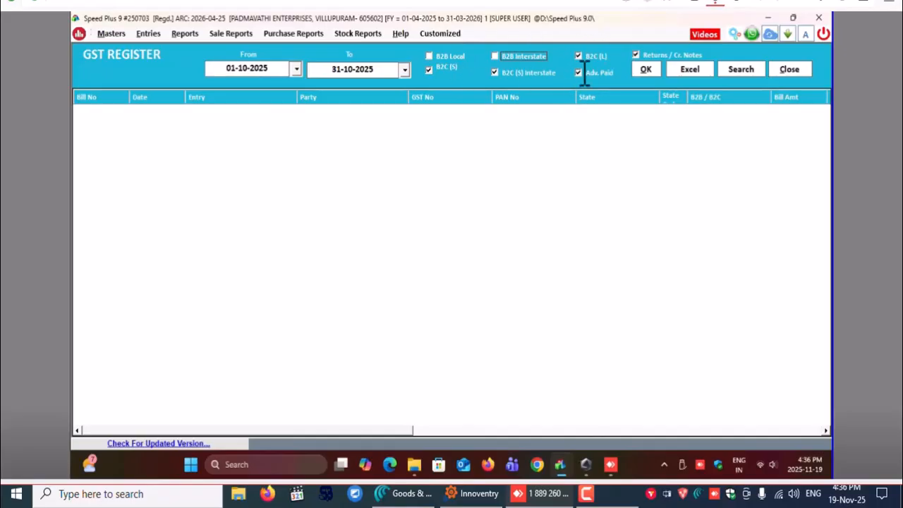
left_click(643, 69)
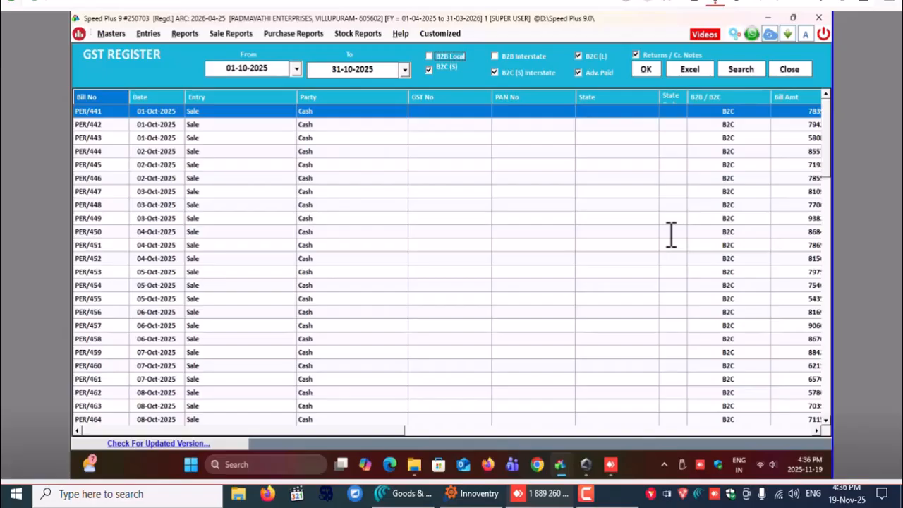
Export the bill-wise register to Excel and save the workbook as "bill wise B2C" in the OCT-2025 folder
left_click(692, 69)
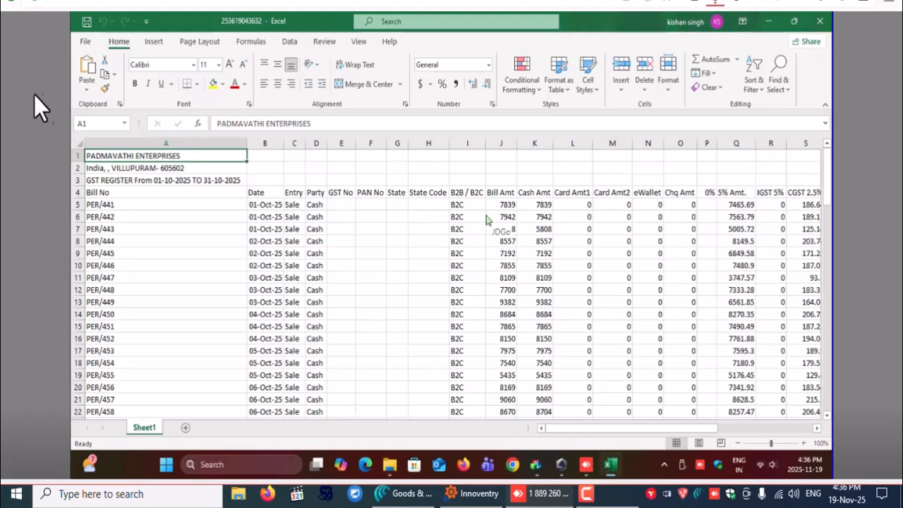
left_click(82, 43)
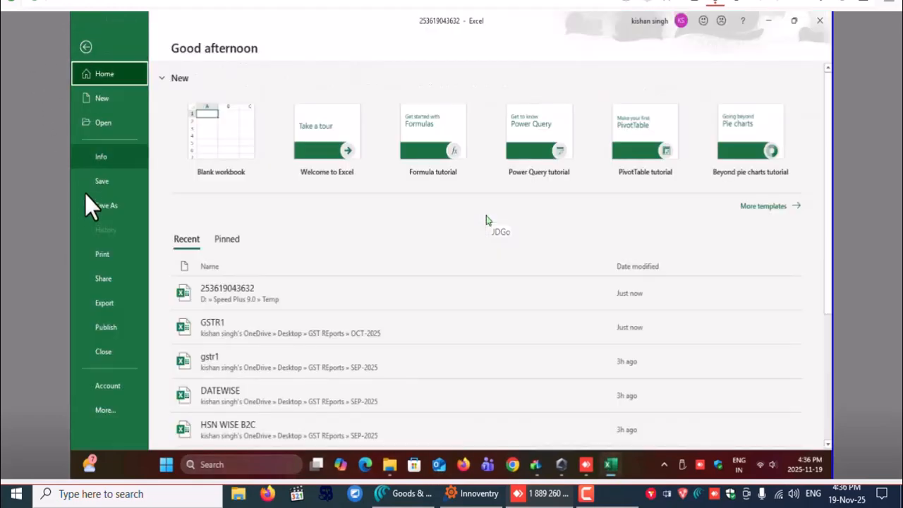
left_click(99, 205)
left_click(471, 177)
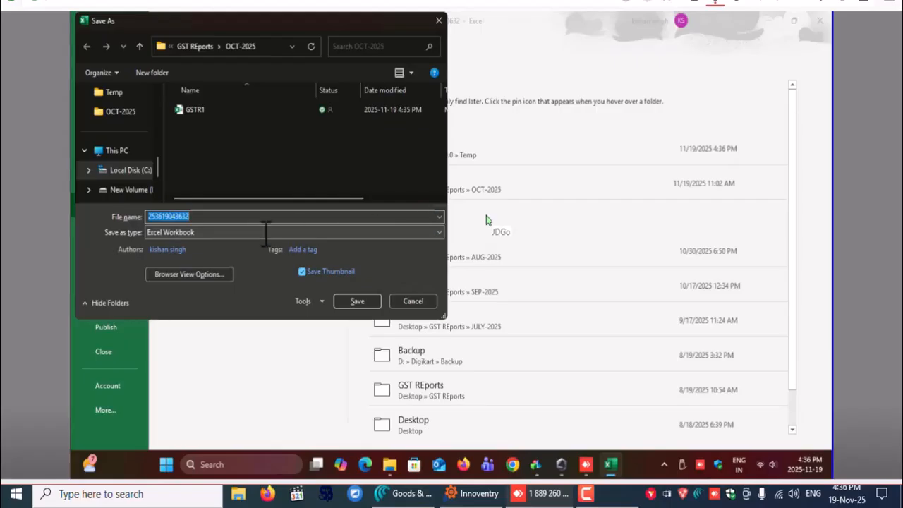
type("bill")
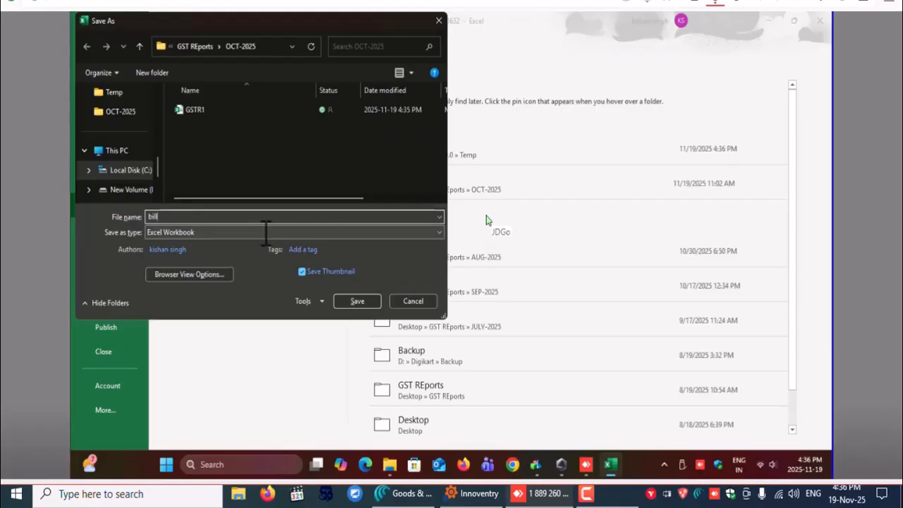
type(" wi")
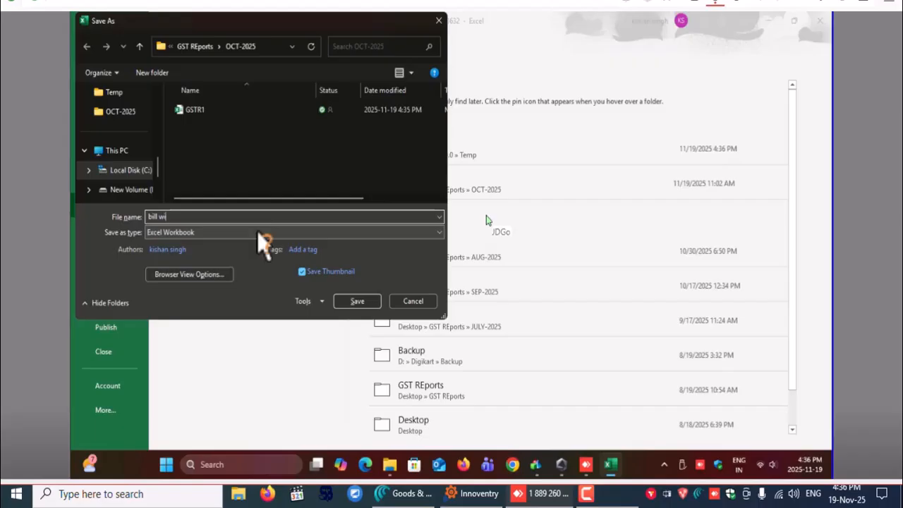
type("se B")
left_click(356, 301)
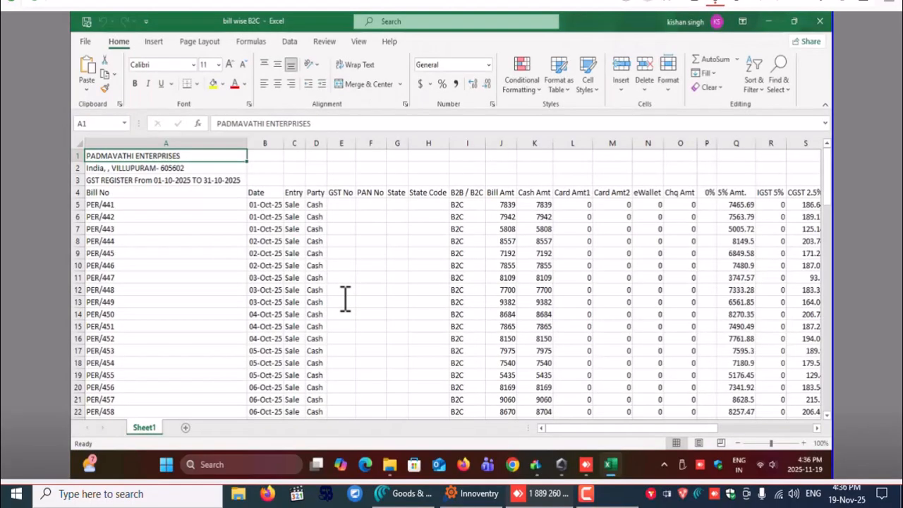
Close the "bill wise B2C" workbook and leave the bill-wise GST register
left_click(820, 21)
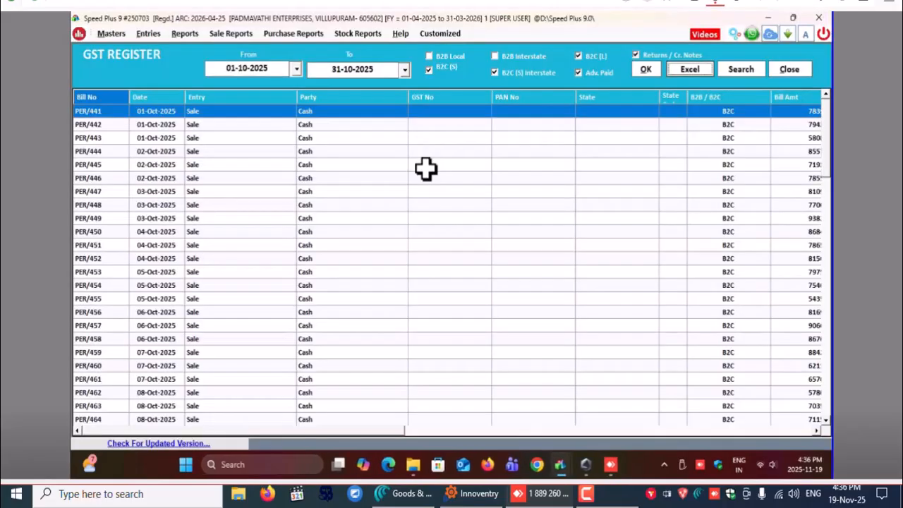
left_click(790, 69)
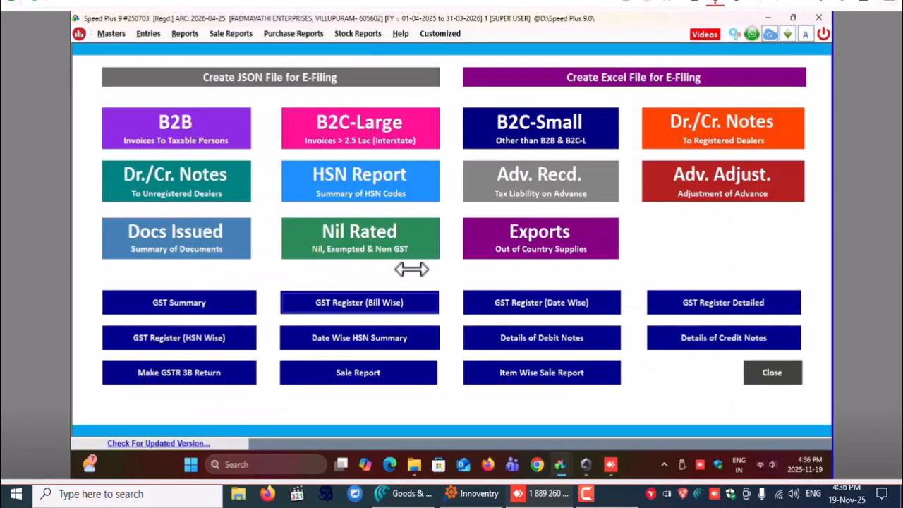
left_click(381, 300)
left_click(788, 68)
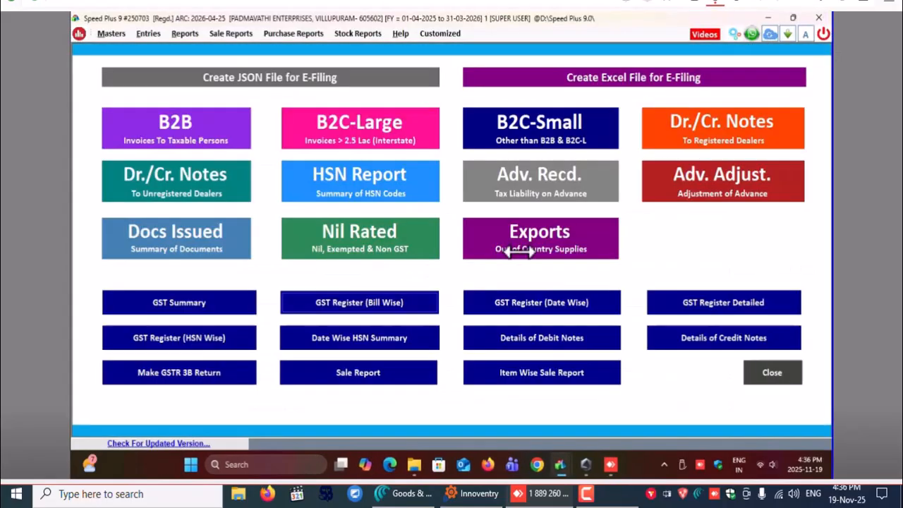
Open the date-wise GST register, set its period from 01-10-2025 to 31-10-2025, and load the listing
left_click(551, 303)
left_click(283, 64)
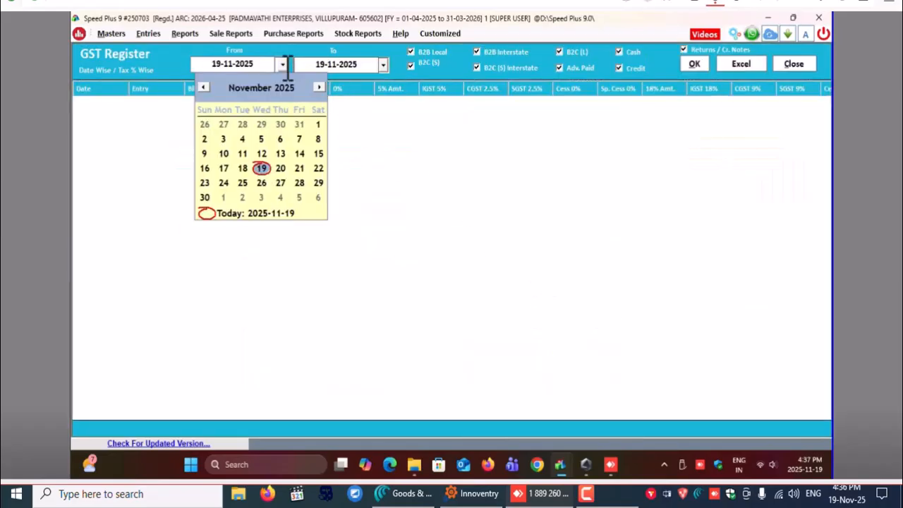
left_click(203, 86)
left_click(266, 124)
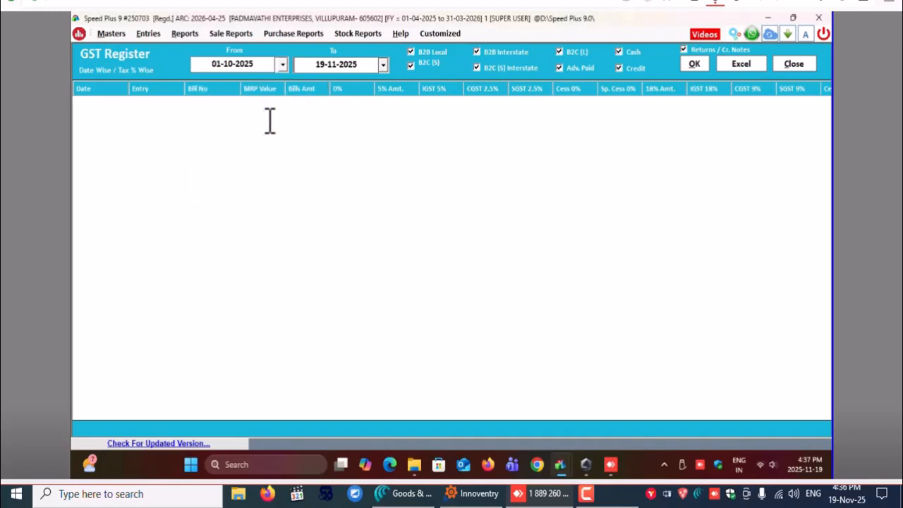
left_click(383, 65)
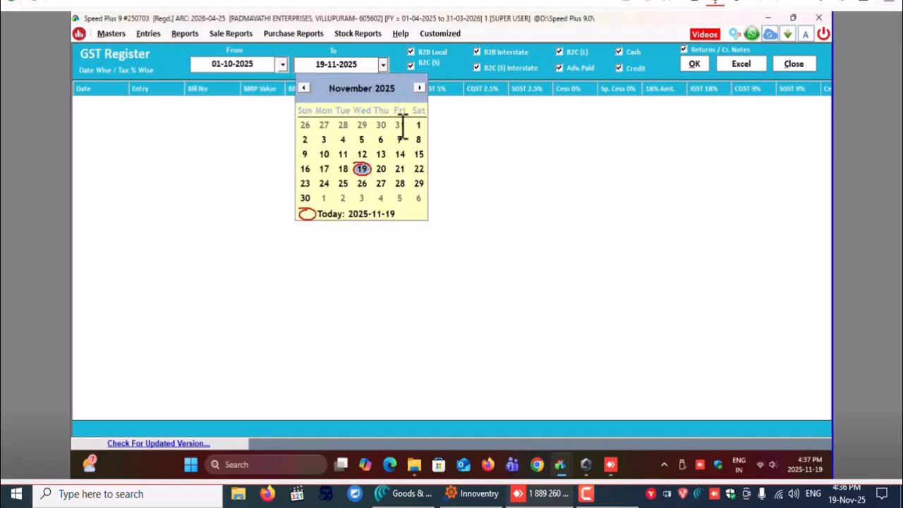
left_click(403, 125)
left_click(692, 64)
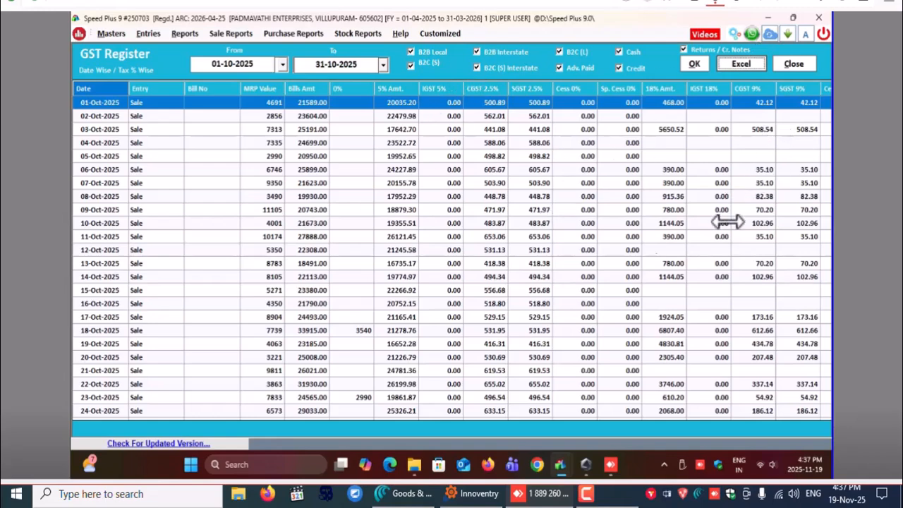
Export the date-wise register to Excel, save the workbook as "date wise" in the OCT-2025 folder, and close both workbook and register
scroll(395, 248, "down", 3)
left_click(739, 64)
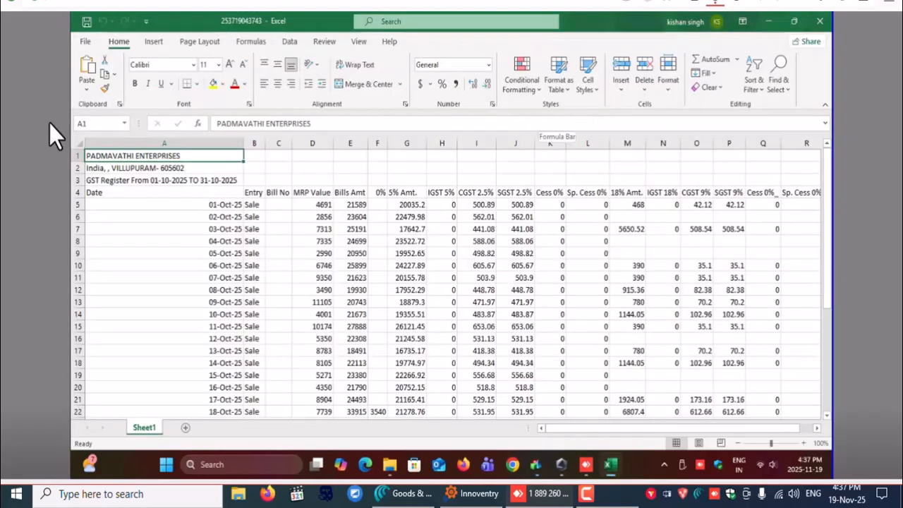
left_click(85, 42)
left_click(101, 204)
left_click(414, 179)
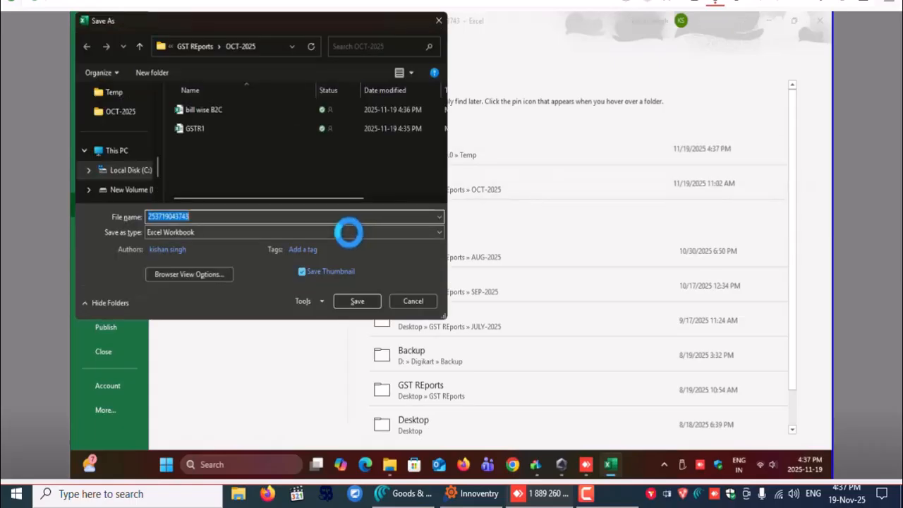
type("da")
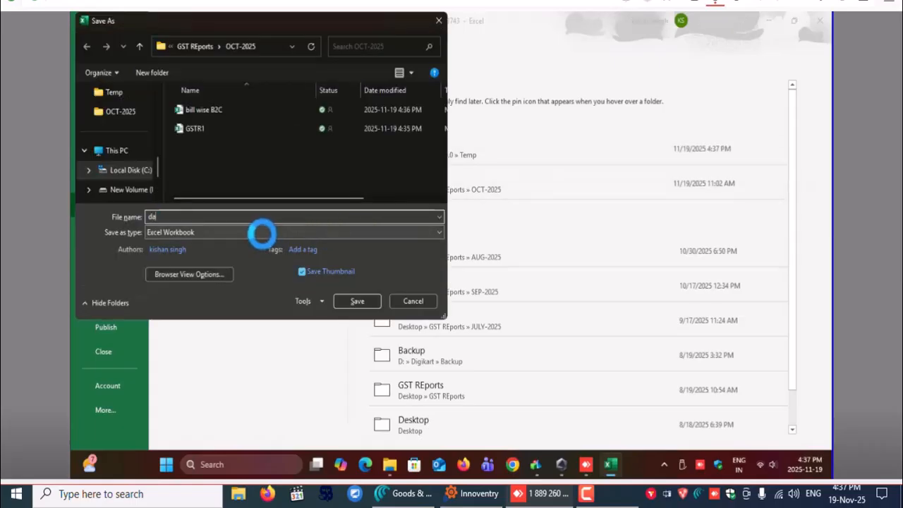
type("ta w")
type("e wi")
type("se")
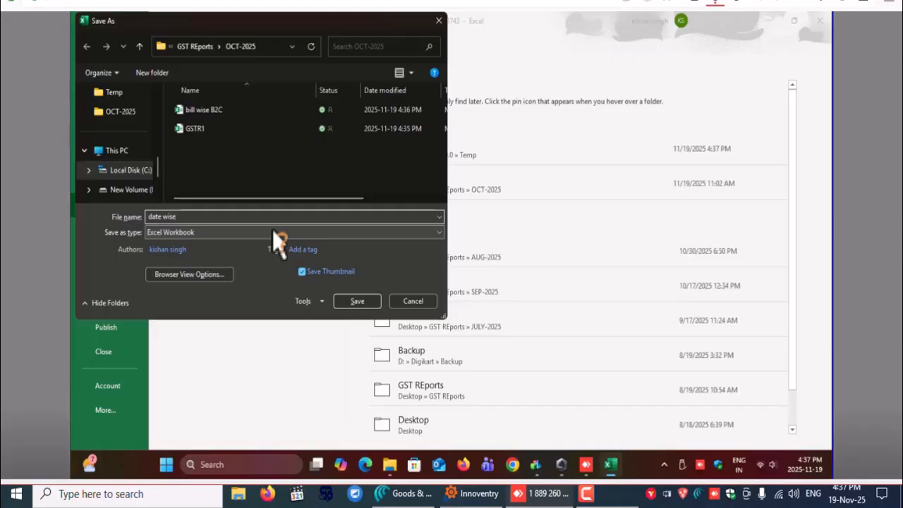
left_click(359, 301)
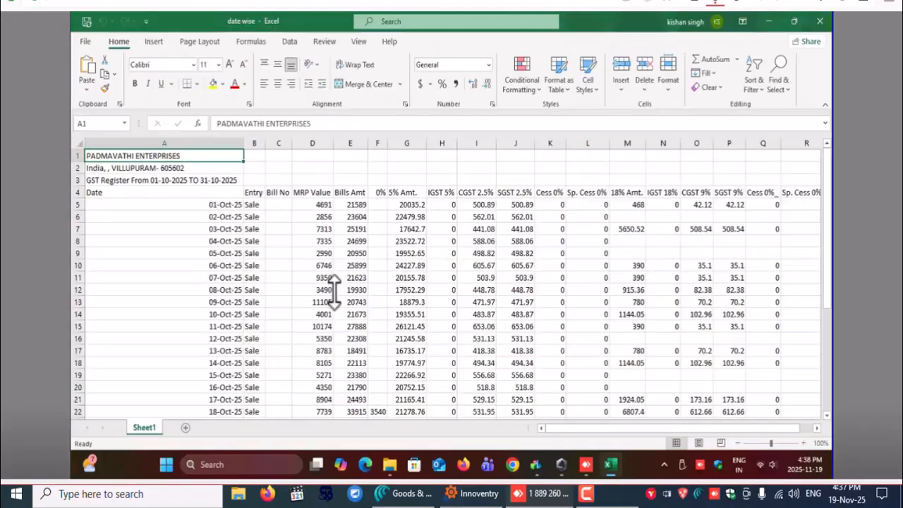
left_click(819, 21)
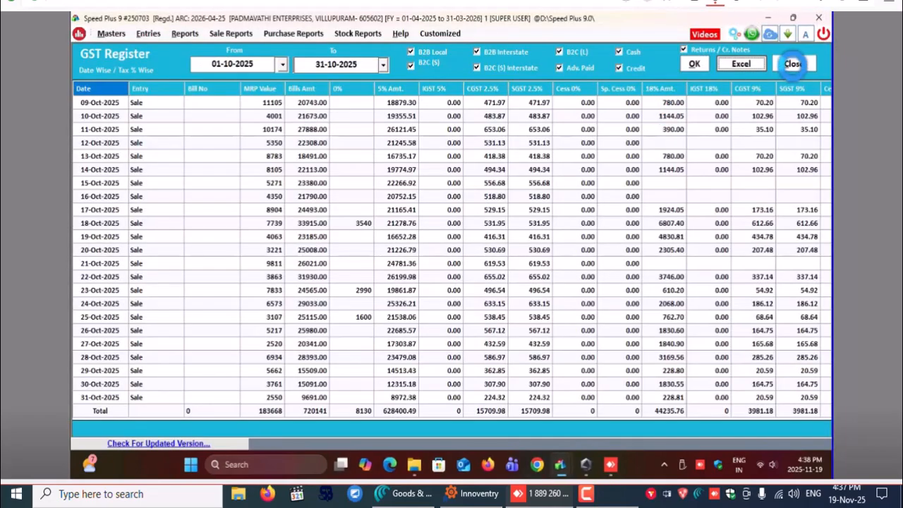
left_click(792, 63)
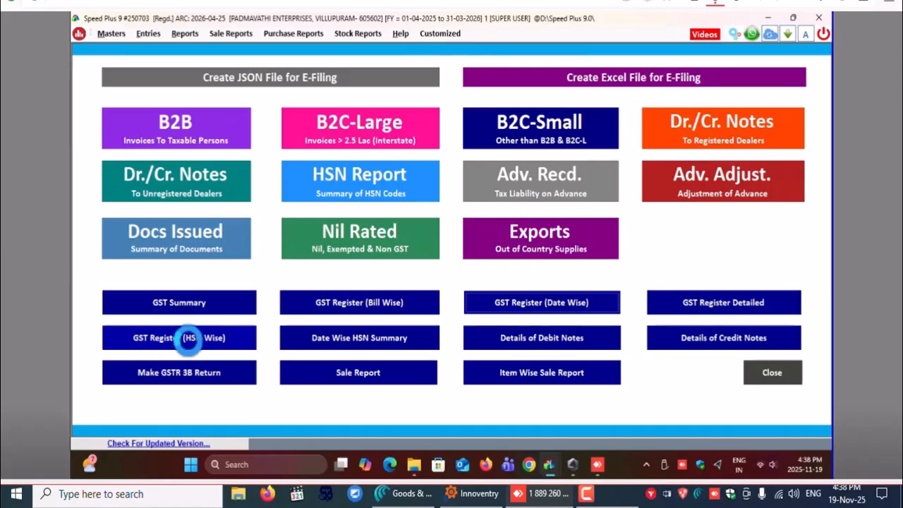
Open the HSN-wise GST register, set its period from 01-10-2025 to 31-10-2025, and load the listing
left_click(176, 337)
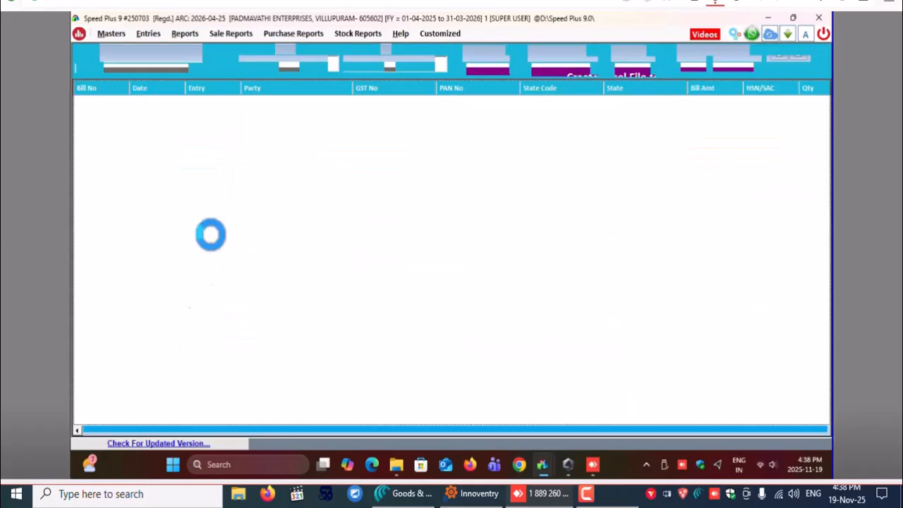
left_click(332, 62)
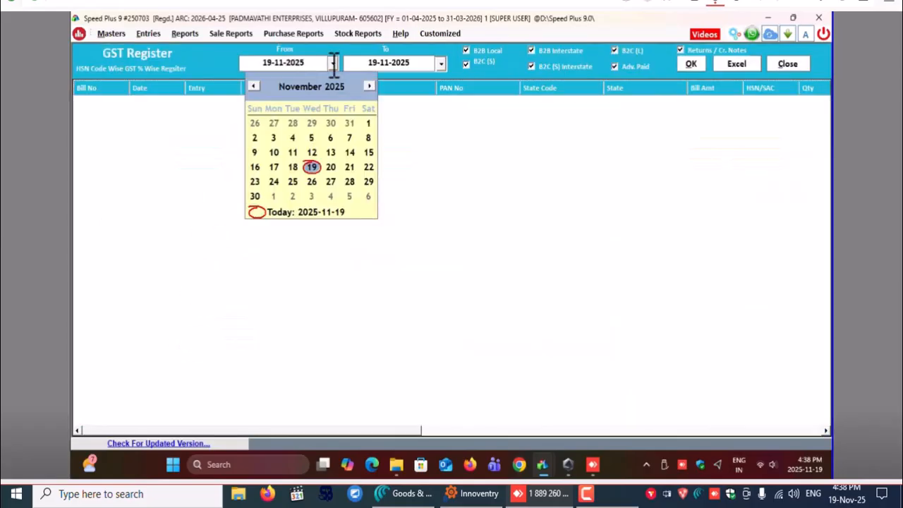
left_click(252, 86)
left_click(311, 123)
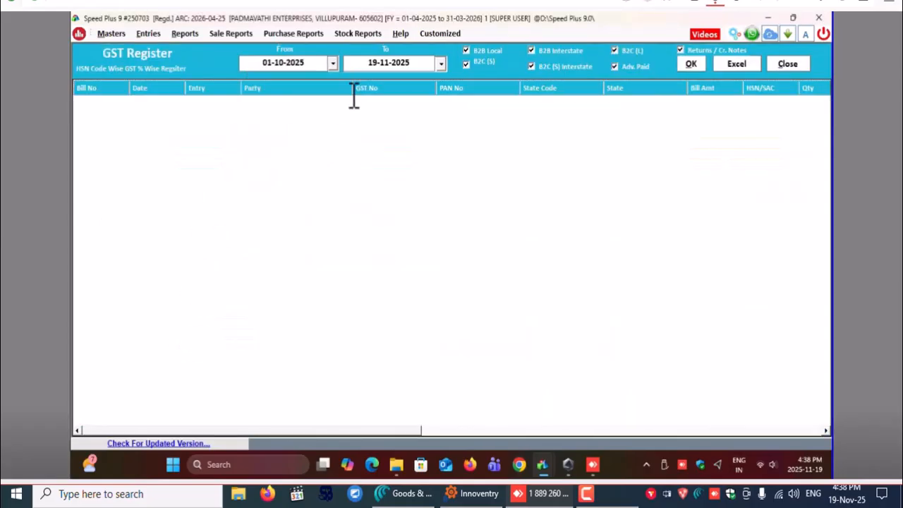
left_click(441, 63)
left_click(449, 121)
left_click(693, 63)
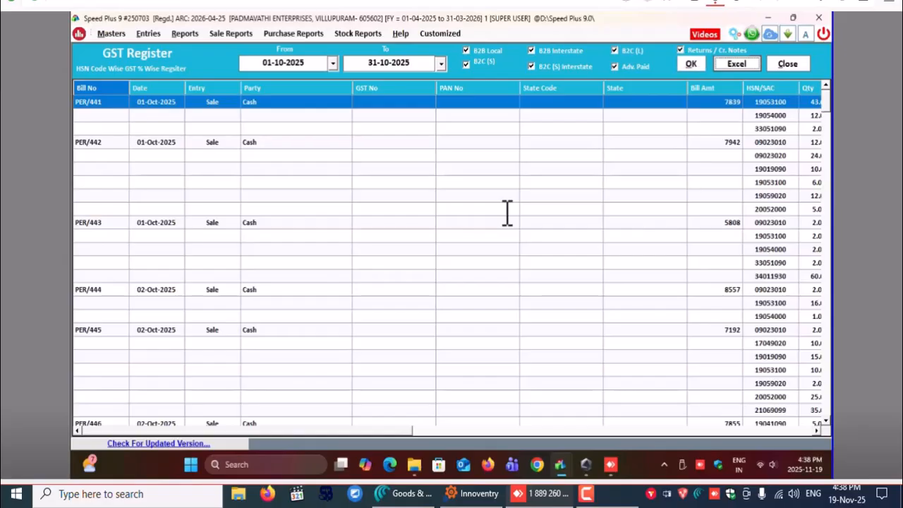
Export the HSN-wise register to Excel, save the workbook as "HSN Wise B2C" in the OCT-2025 folder, and close both workbook and register
scroll(611, 189, "down", 15)
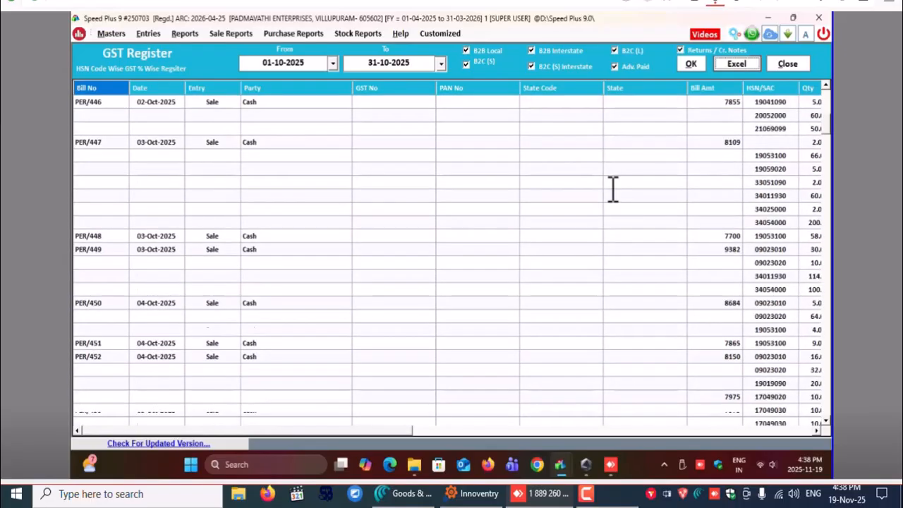
scroll(612, 188, "down", 20)
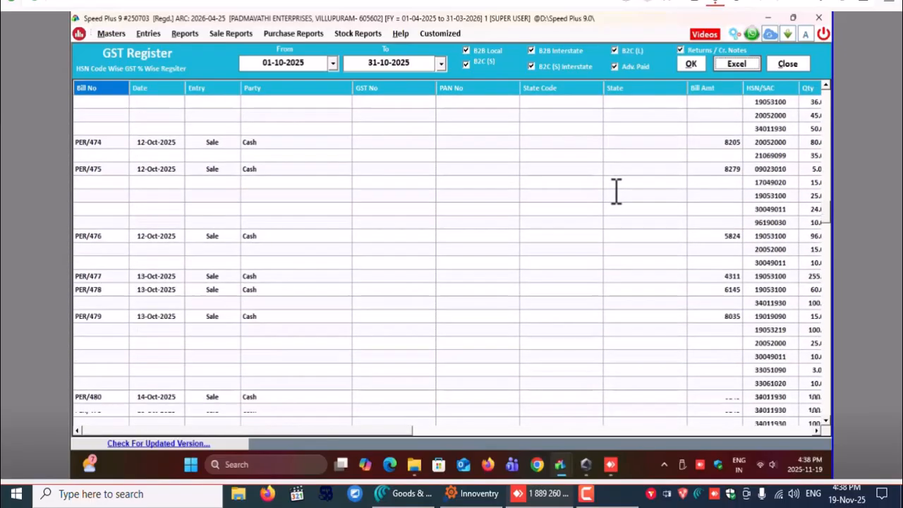
scroll(612, 189, "down", 6)
scroll(606, 238, "down", 10)
scroll(606, 223, "down", 20)
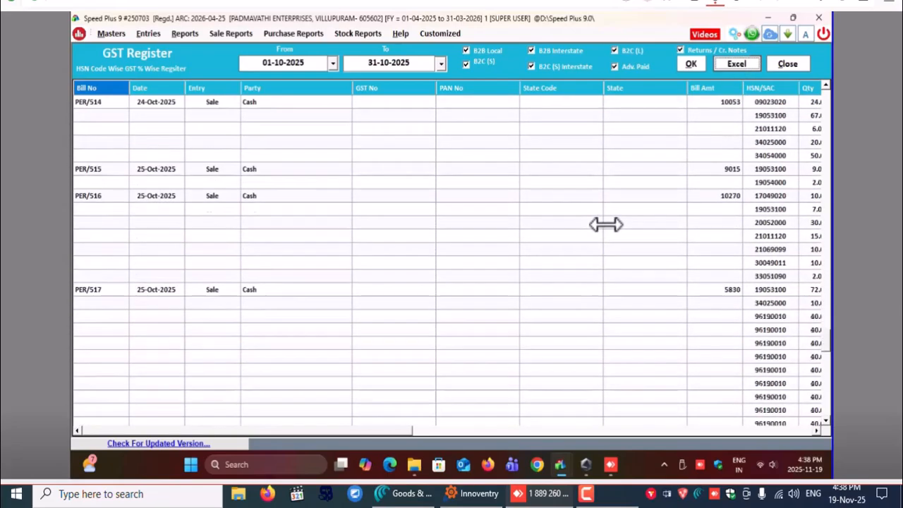
scroll(605, 224, "down", 15)
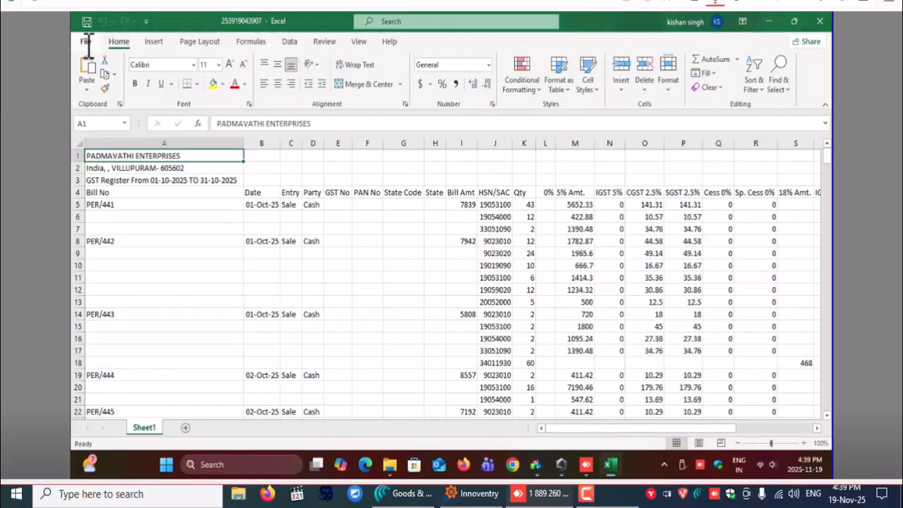
left_click(85, 41)
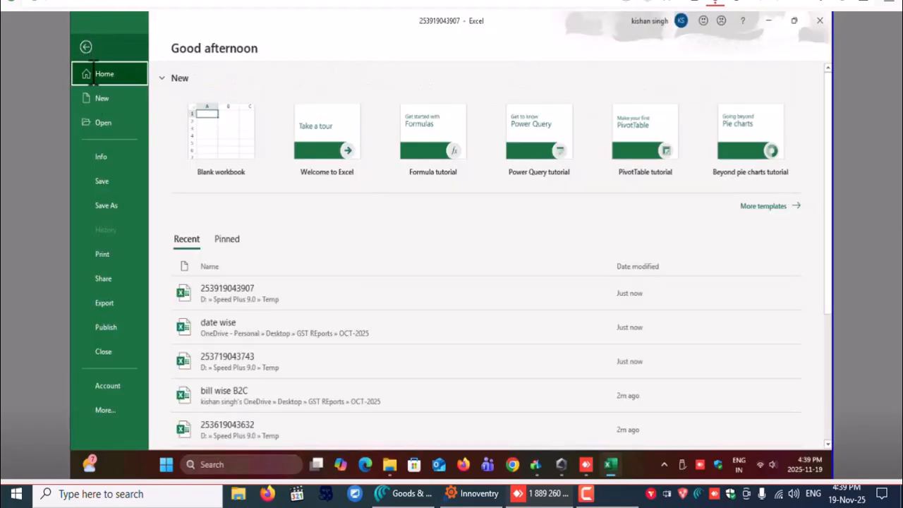
left_click(113, 205)
left_click(414, 186)
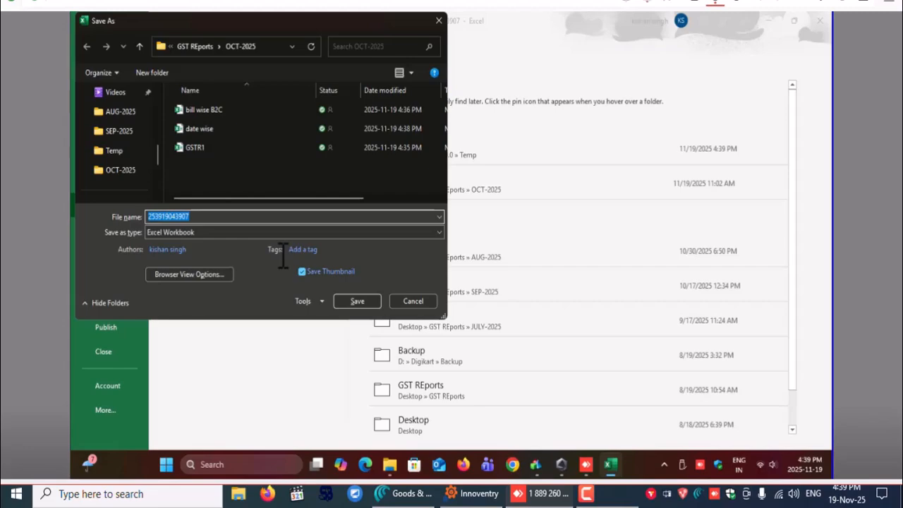
type("HS")
left_click(358, 300)
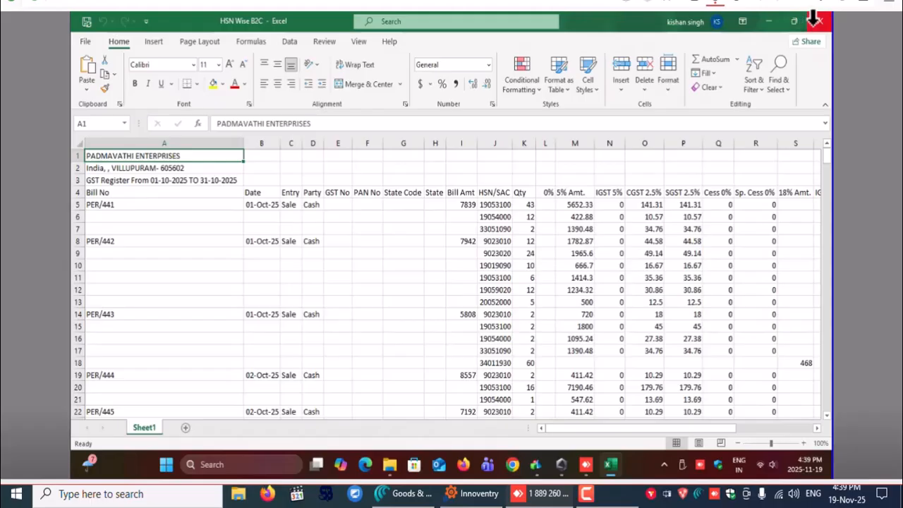
left_click(816, 21)
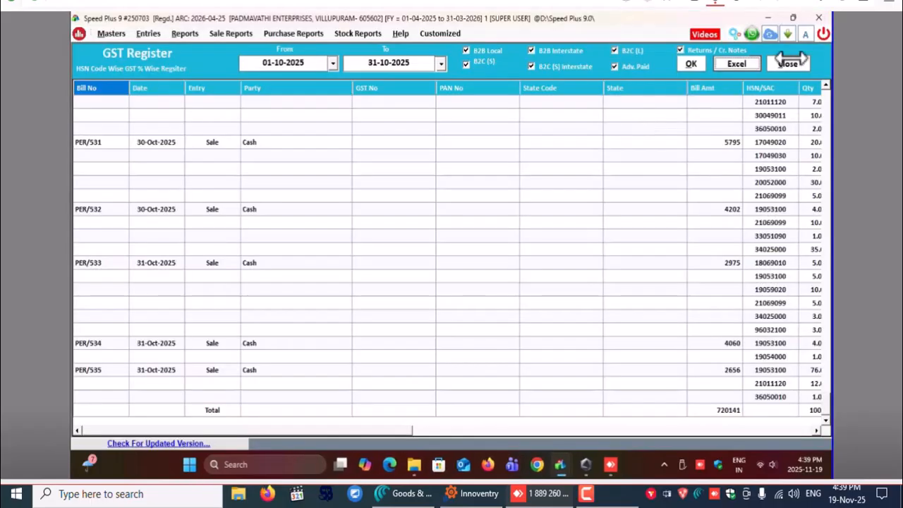
left_click(787, 64)
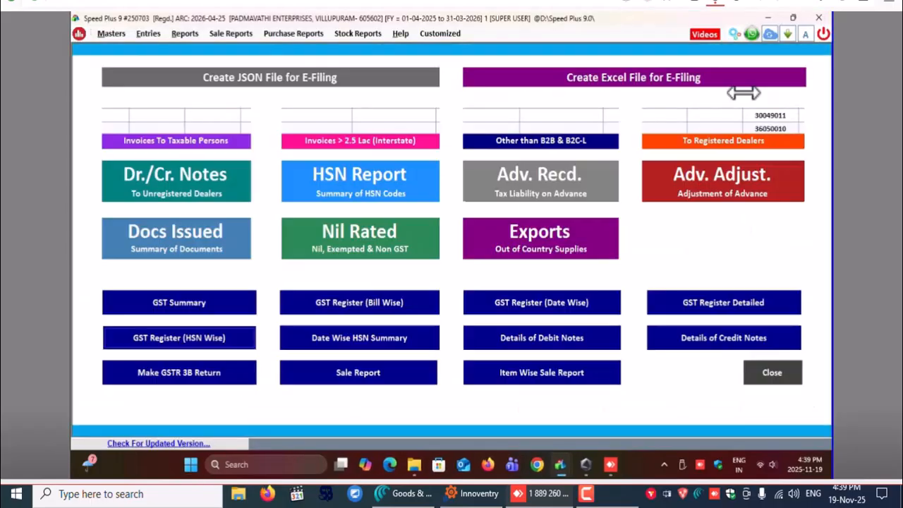
Open the GST Summary and load it for the period from 01-10-2025 to 31-10-2025
left_click(192, 303)
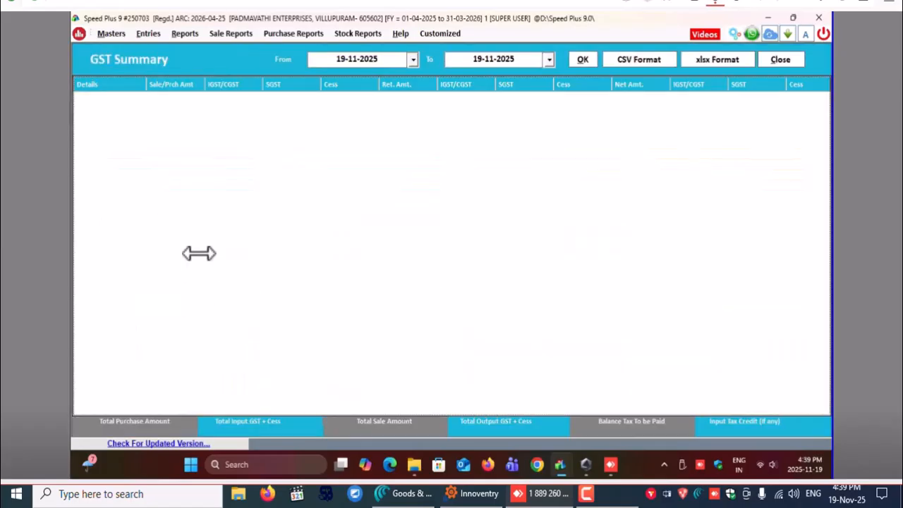
left_click(412, 59)
left_click(319, 83)
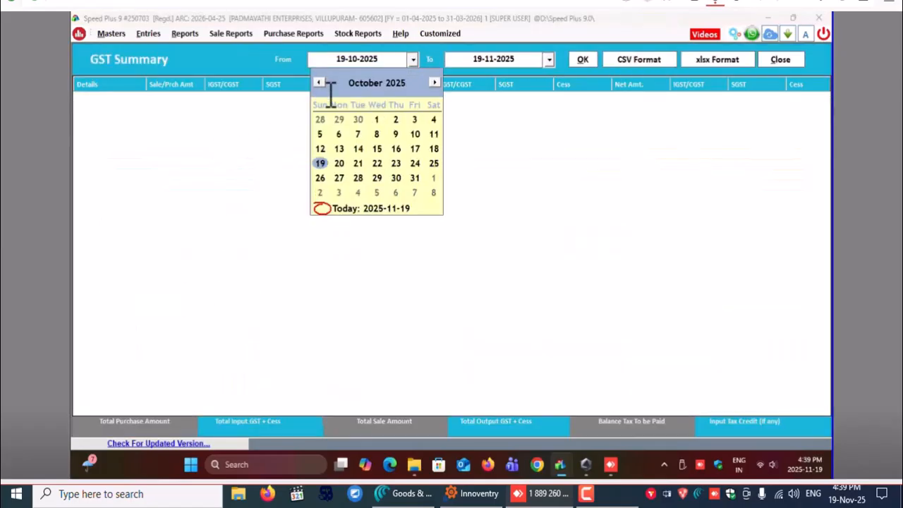
left_click(377, 119)
left_click(548, 59)
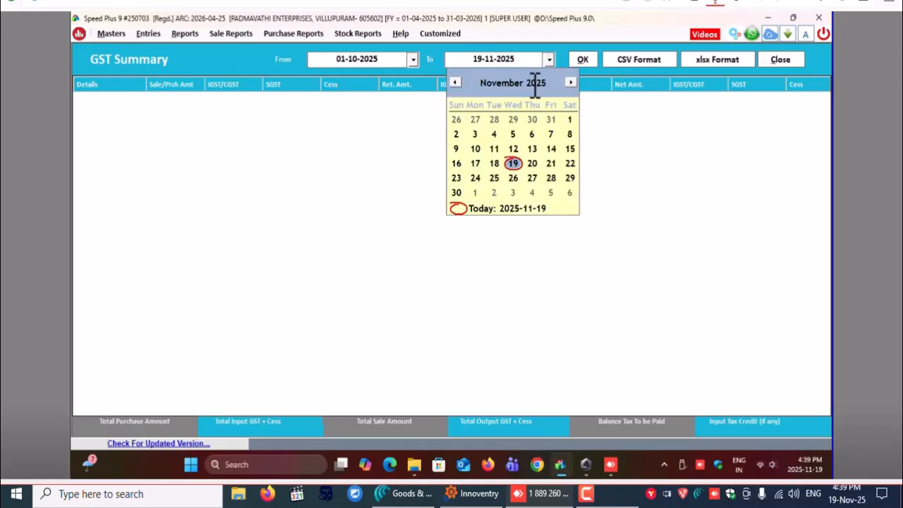
left_click(550, 117)
left_click(582, 60)
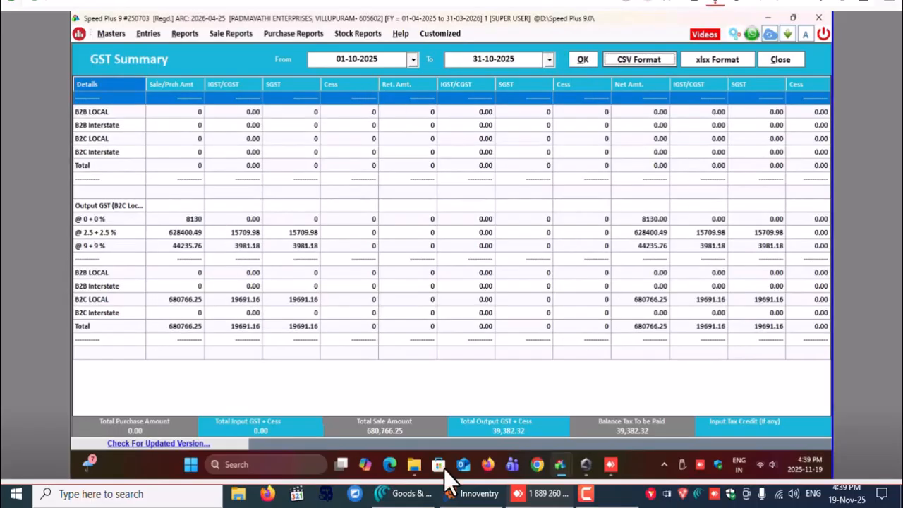
Check the GST Summary's total sale amount, output GST and balance tax against the rate-wise and B2C LOCAL rows
left_click_drag(493, 431, 681, 426)
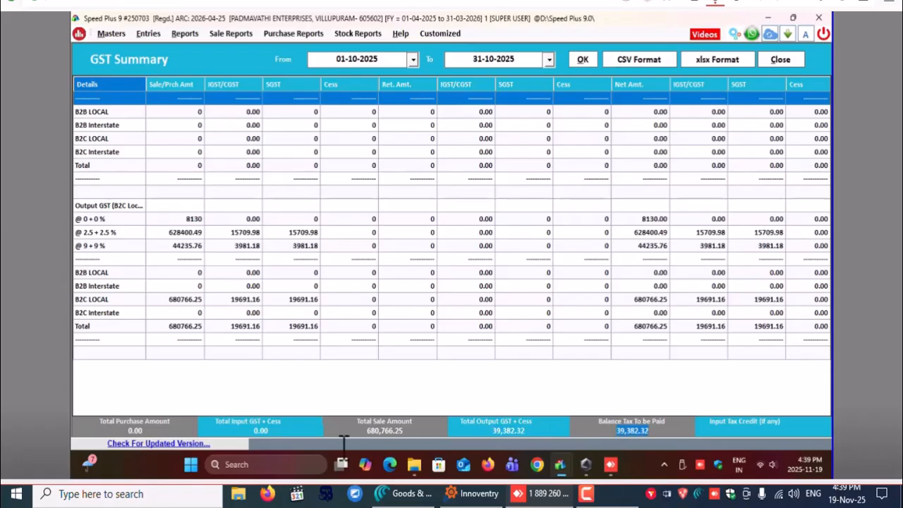
left_click_drag(363, 427, 432, 427)
left_click_drag(486, 429, 679, 430)
left_click(170, 246)
left_click(176, 233)
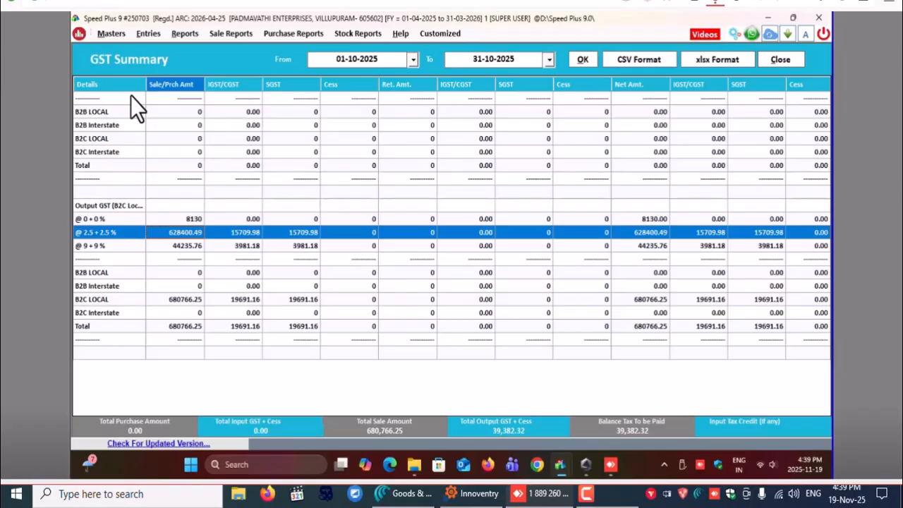
left_click(177, 301)
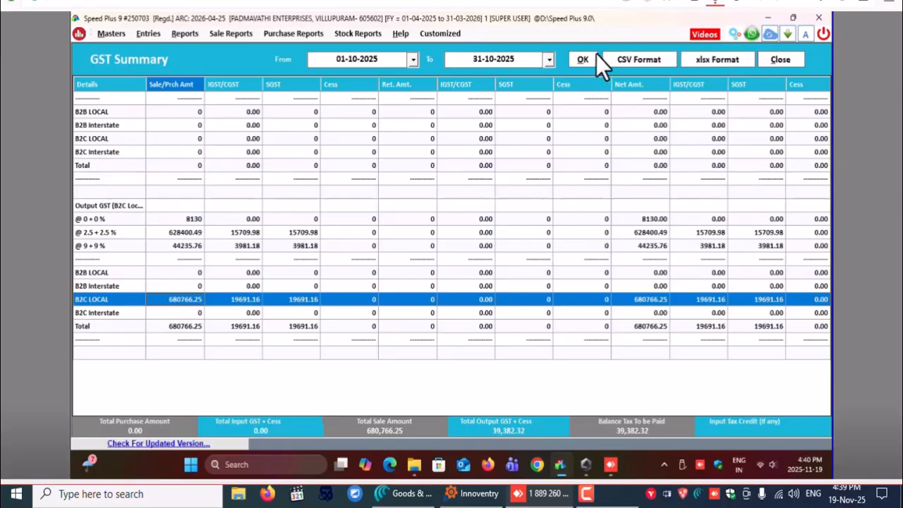
Export the GST Summary in CSV format, save it as tab-delimited text named "gst ssummary" in the OCT-2025 folder, and close the workbook
left_click(633, 61)
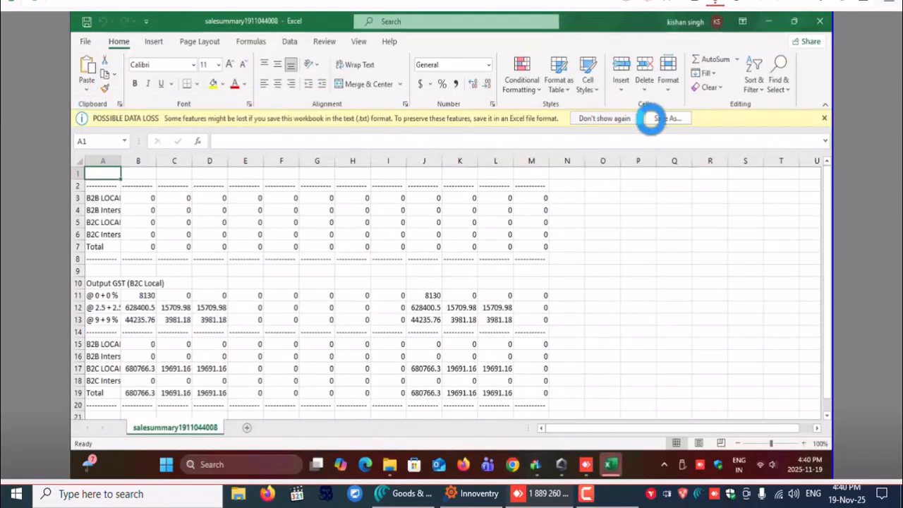
left_click(661, 118)
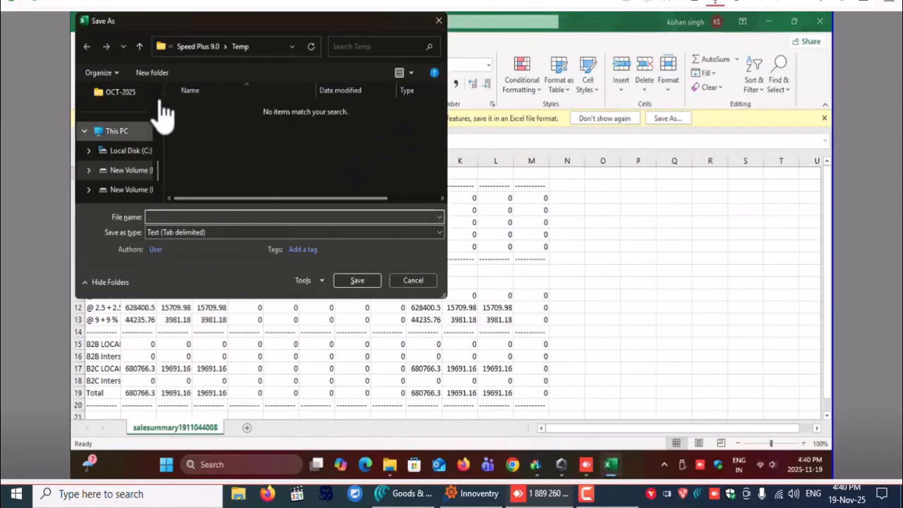
left_click(119, 93)
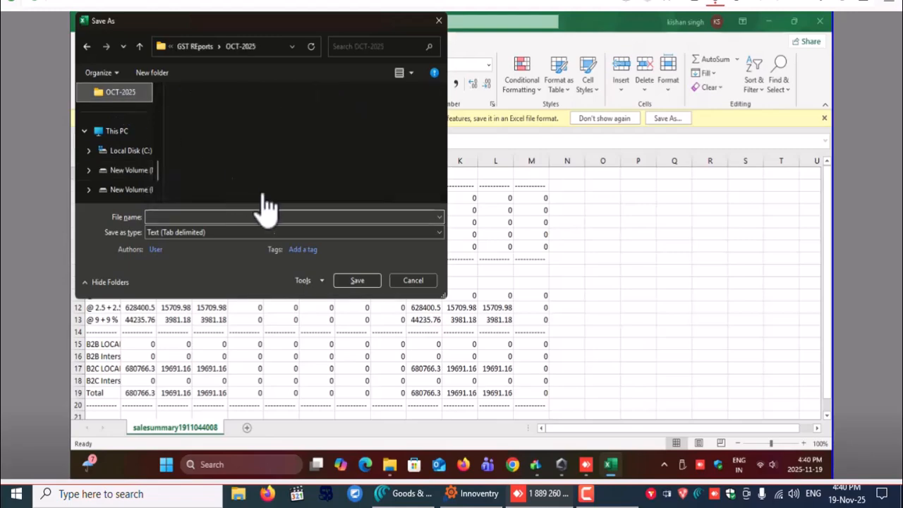
left_click(242, 218)
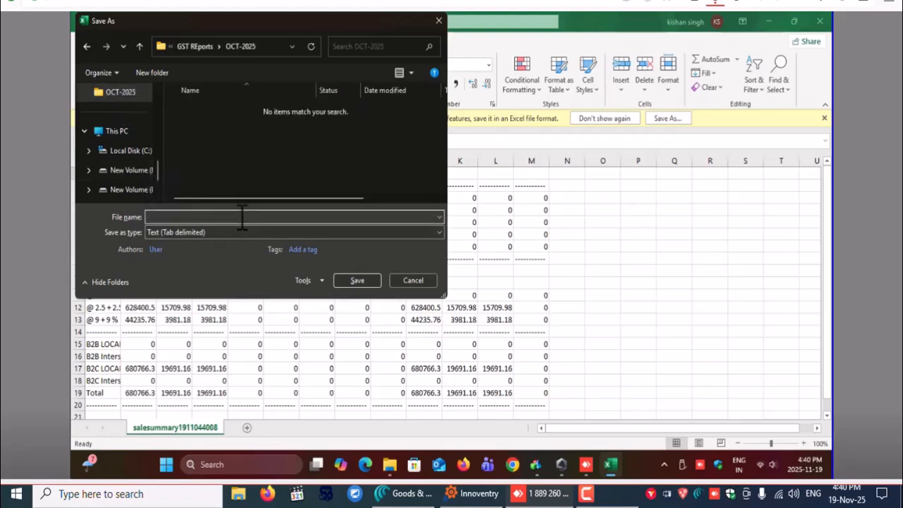
type("gst ssummary")
left_click(356, 280)
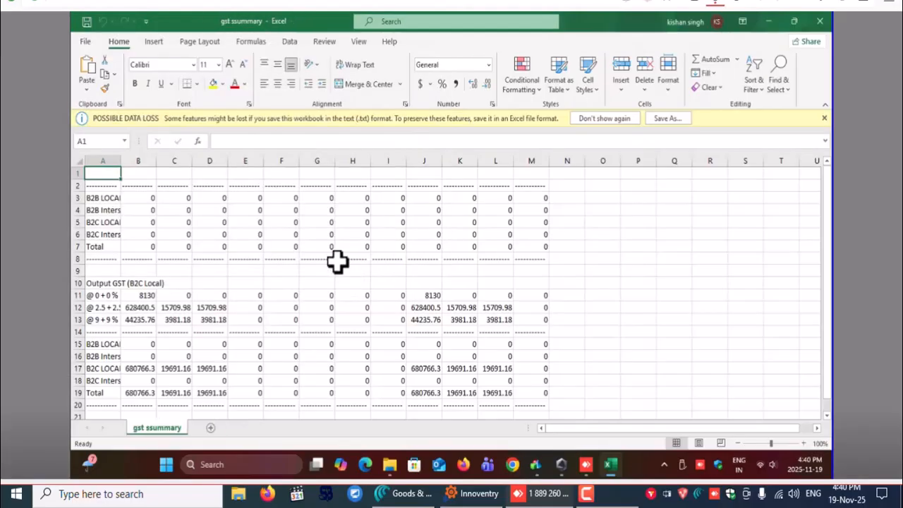
left_click(828, 22)
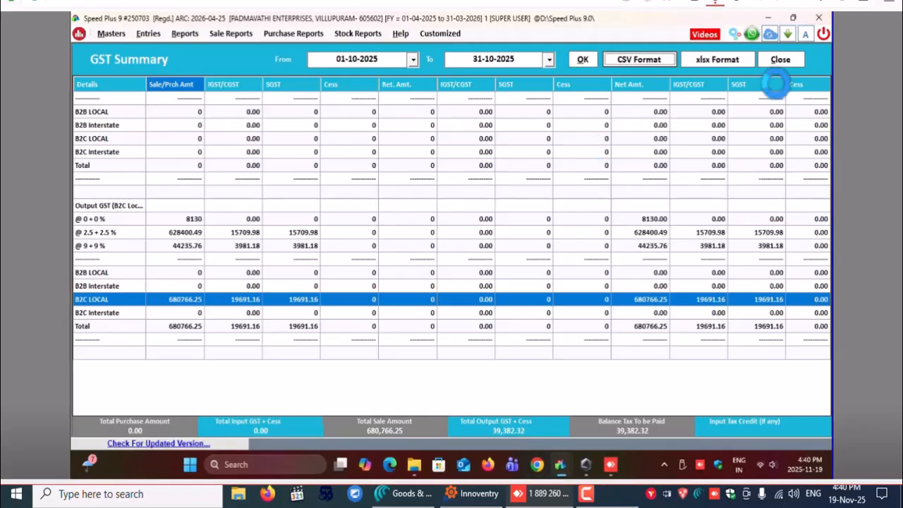
Close the GST Summary and minimize the Speed Plus window to reach the desktop
left_click(776, 56)
left_click(769, 372)
left_click(767, 18)
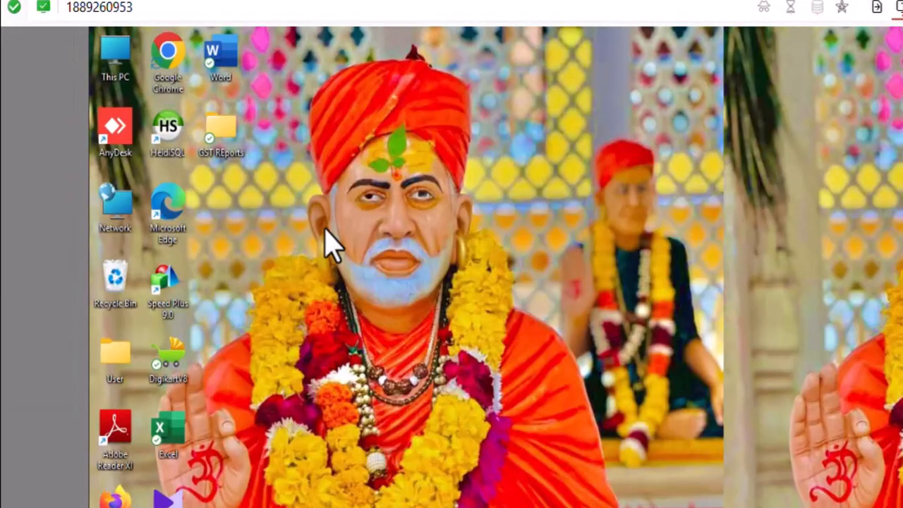
Compare the saved report files in the OCT-2025 and SEP-2025 folders under GST REports, and close the folder window
double_click(219, 136)
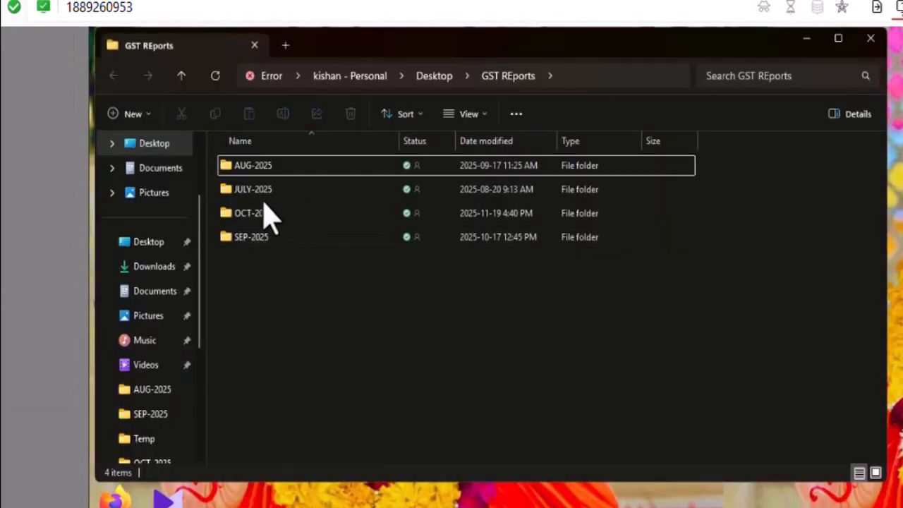
double_click(257, 215)
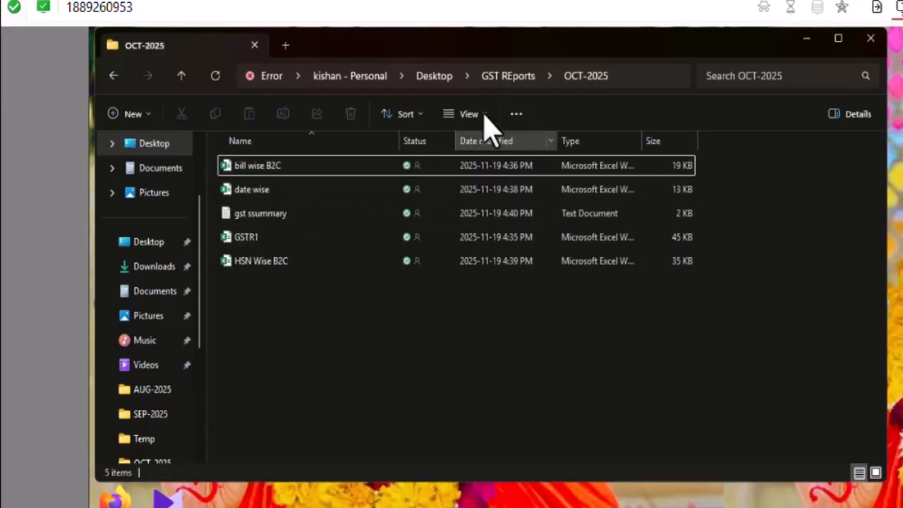
left_click(515, 79)
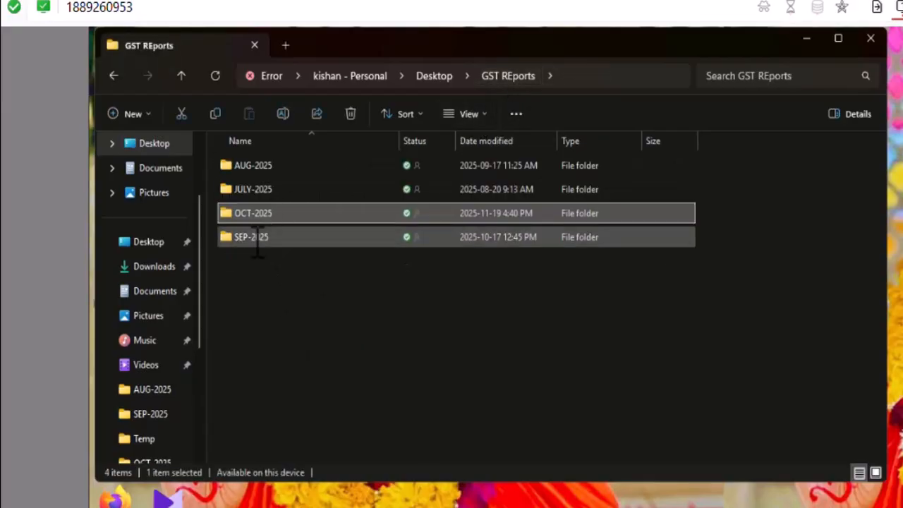
double_click(256, 235)
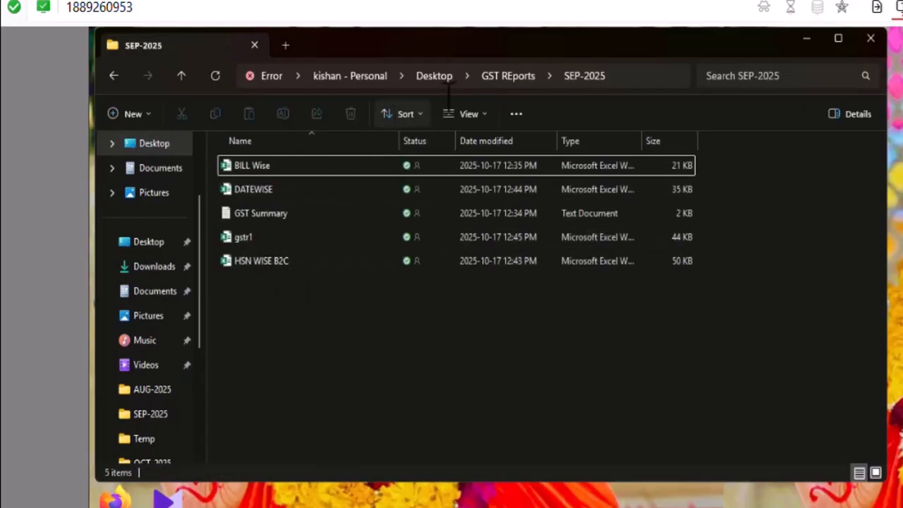
left_click(508, 76)
left_click(882, 39)
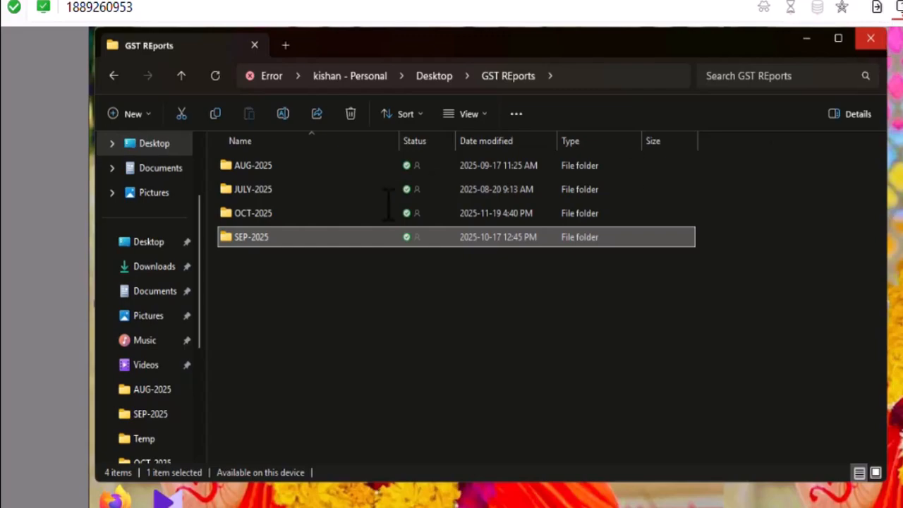